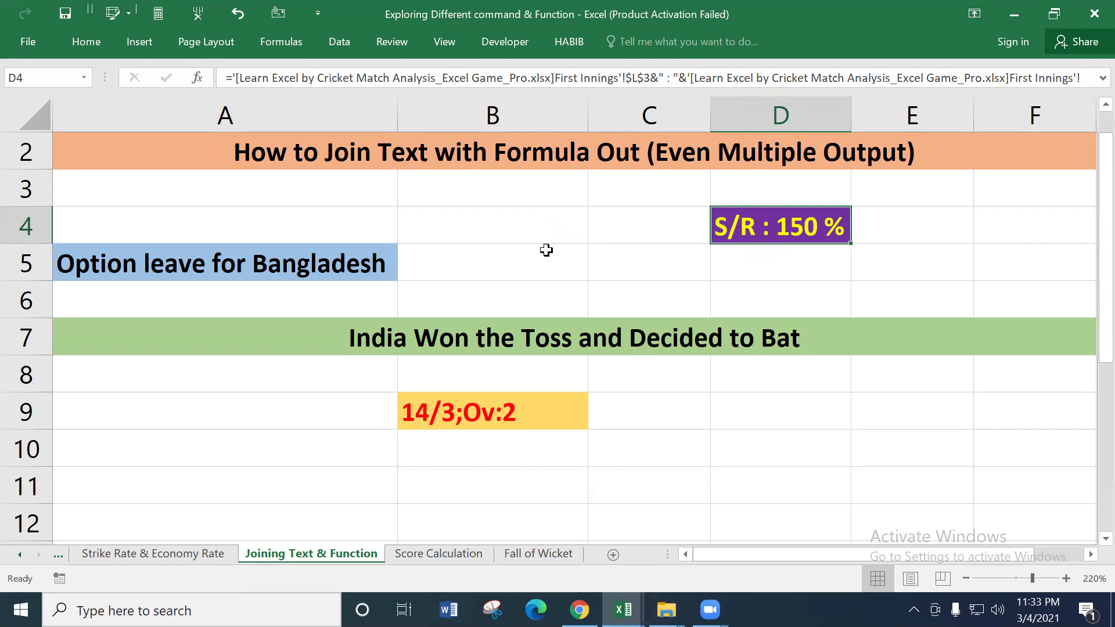
# Check the contents of B5, the title row and A5's linked formula
pyautogui.click(546, 249)
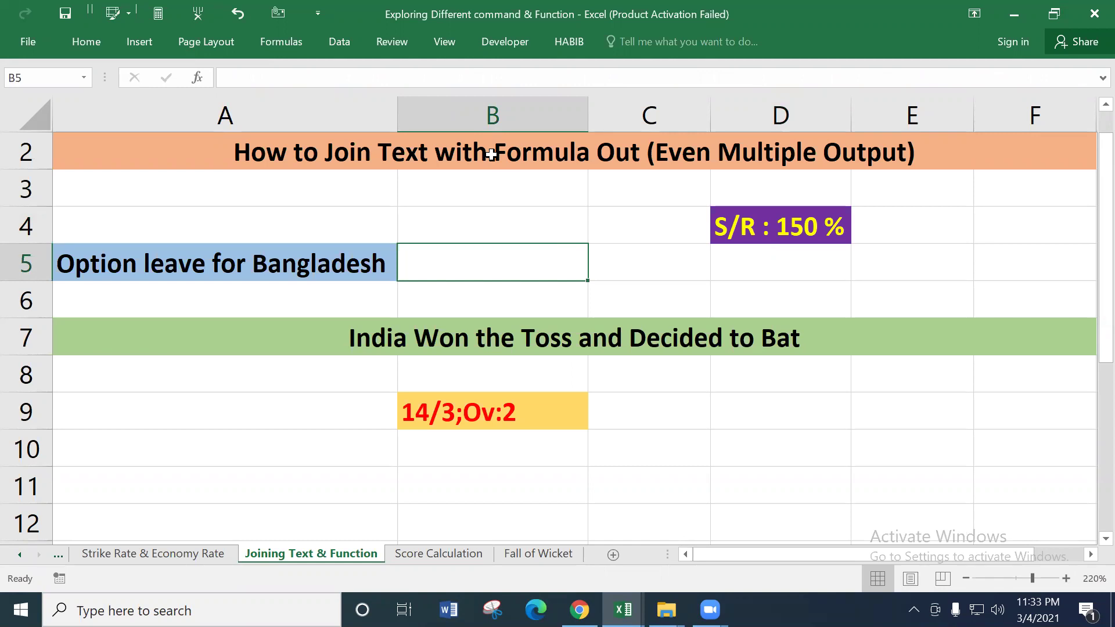
pyautogui.click(492, 154)
pyautogui.click(345, 256)
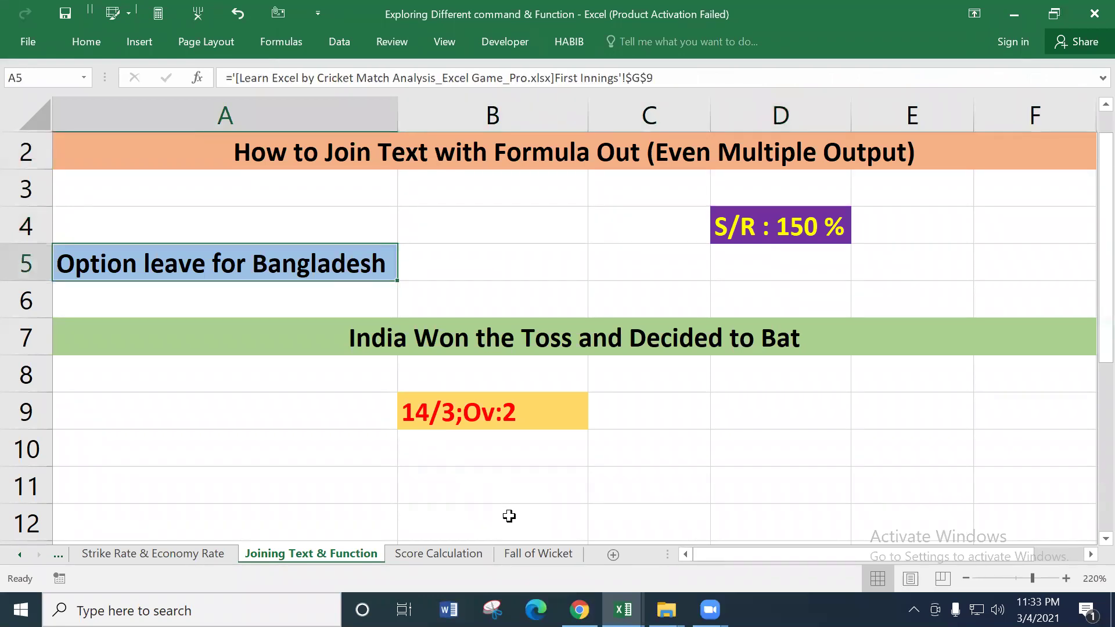
# In the cricket match analysis workbook, check the Score label G12 and the option-leave label formula
pyautogui.click(623, 610)
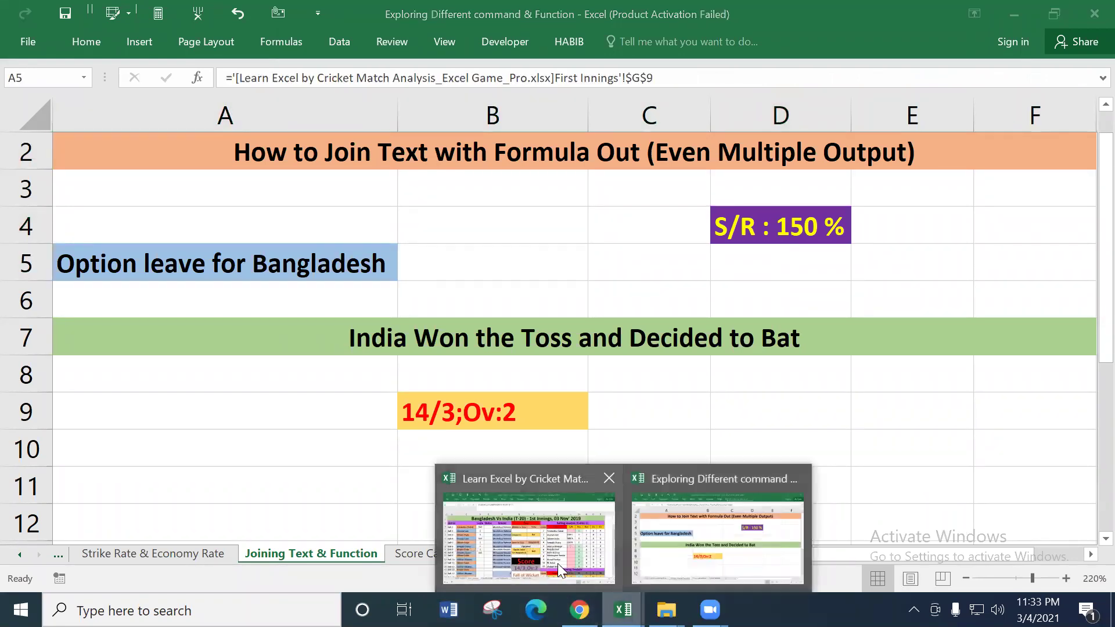
pyautogui.click(559, 568)
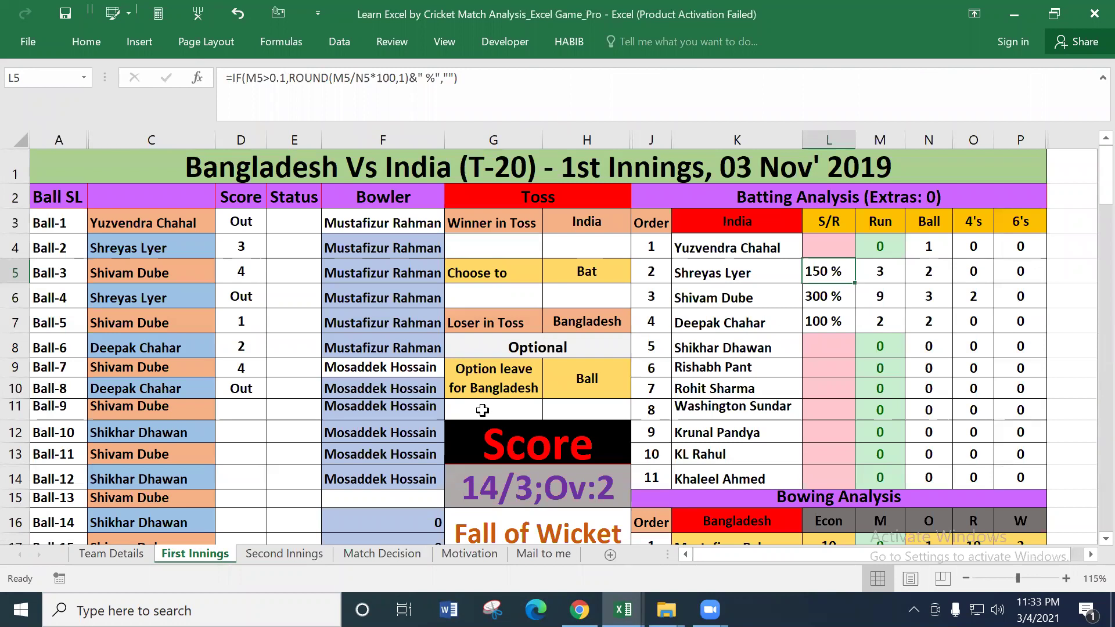
pyautogui.click(535, 457)
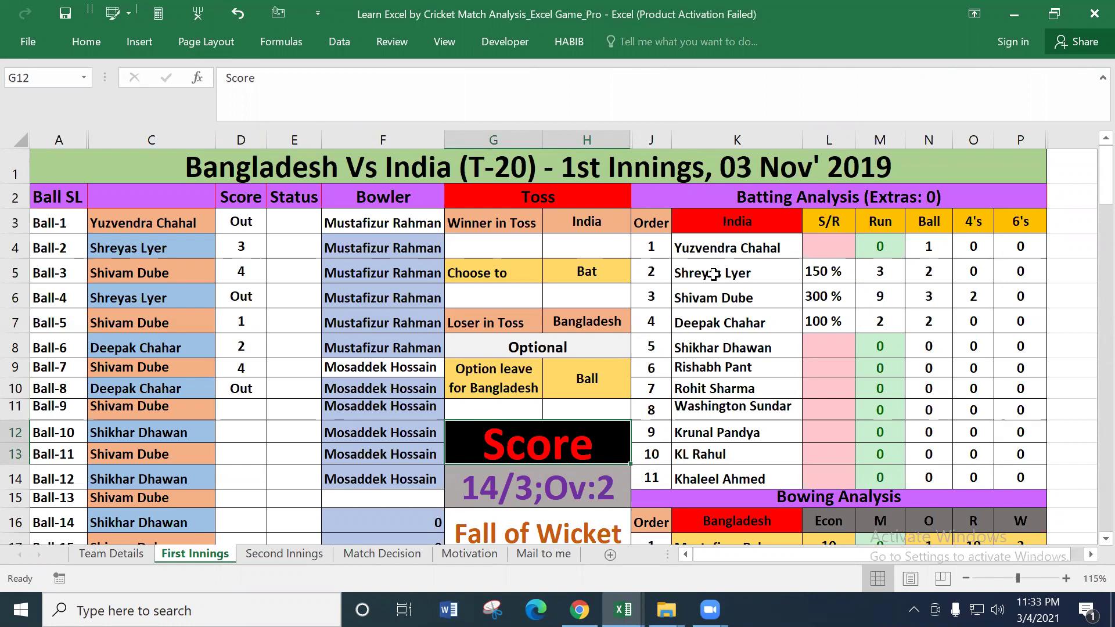
pyautogui.click(511, 386)
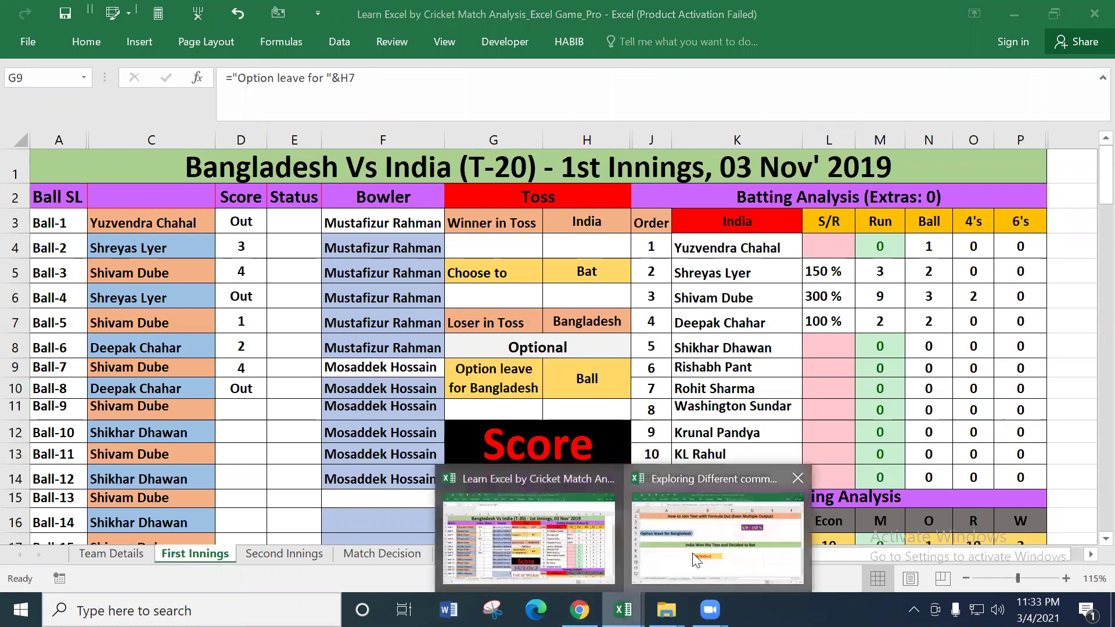
# Review the A5, D4, A7 and B9 linked formulas, then return to the cricket workbook
pyautogui.moveTo(623, 611)
pyautogui.click(718, 528)
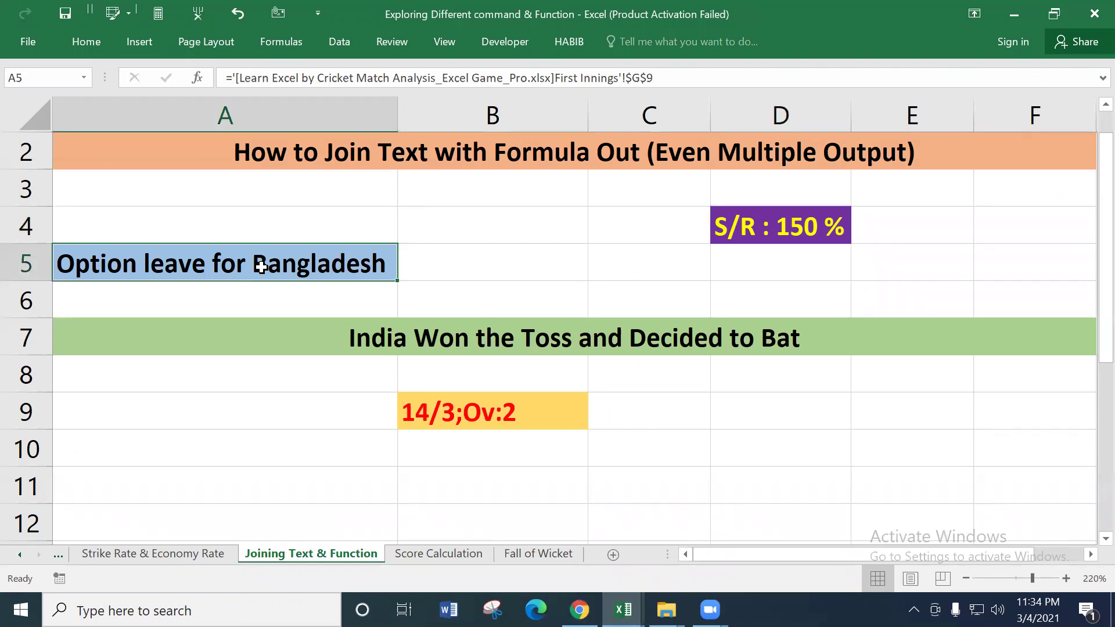
pyautogui.click(242, 302)
pyautogui.click(237, 268)
pyautogui.click(731, 235)
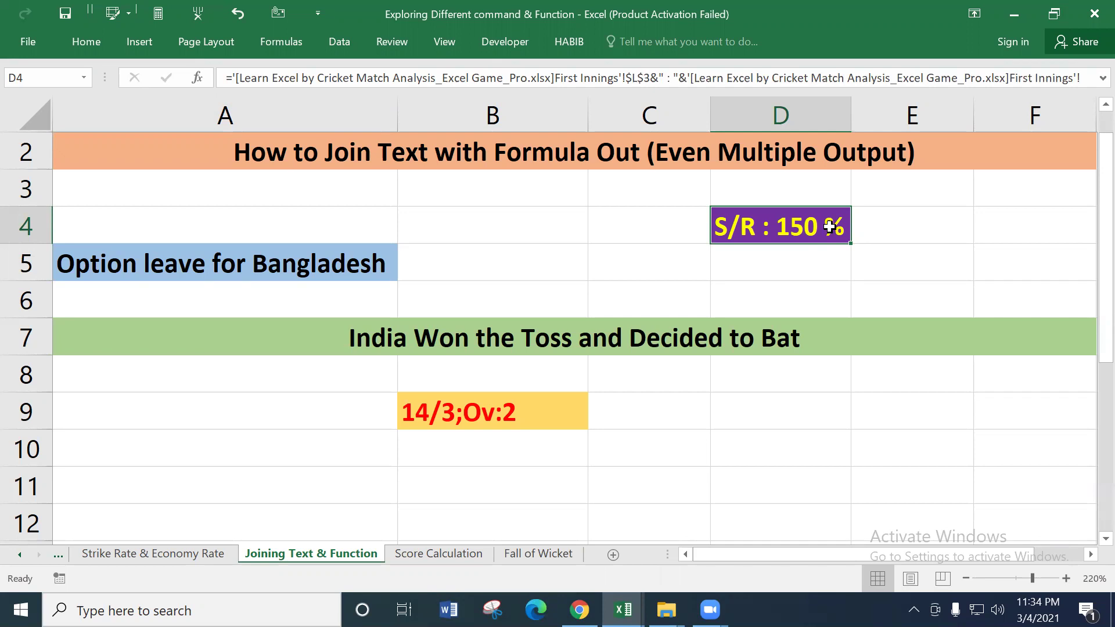
pyautogui.click(442, 333)
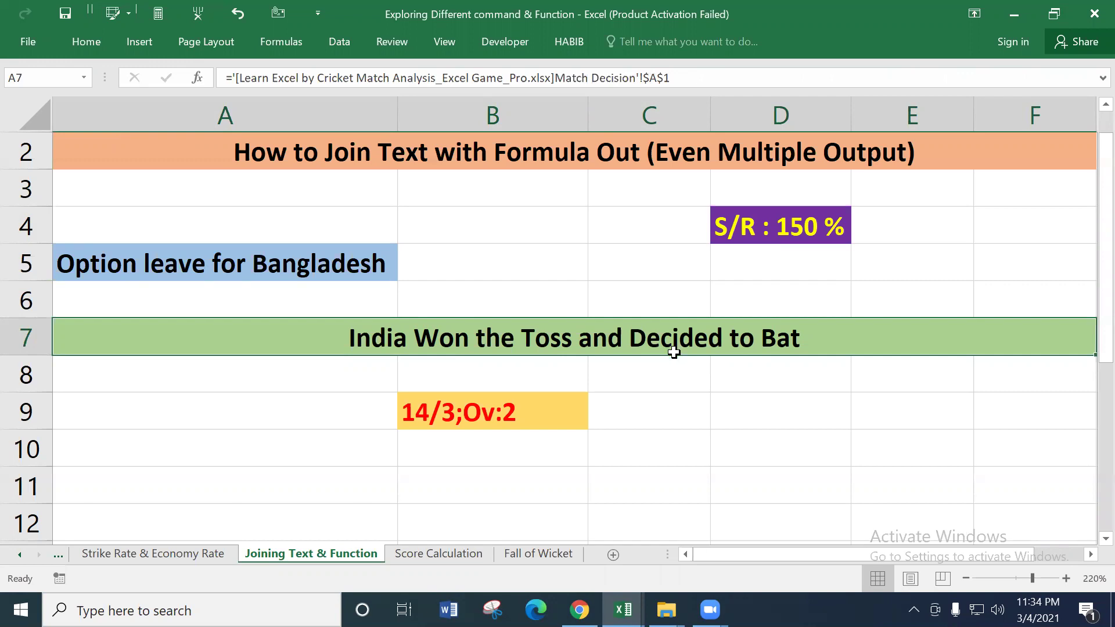
pyautogui.click(500, 419)
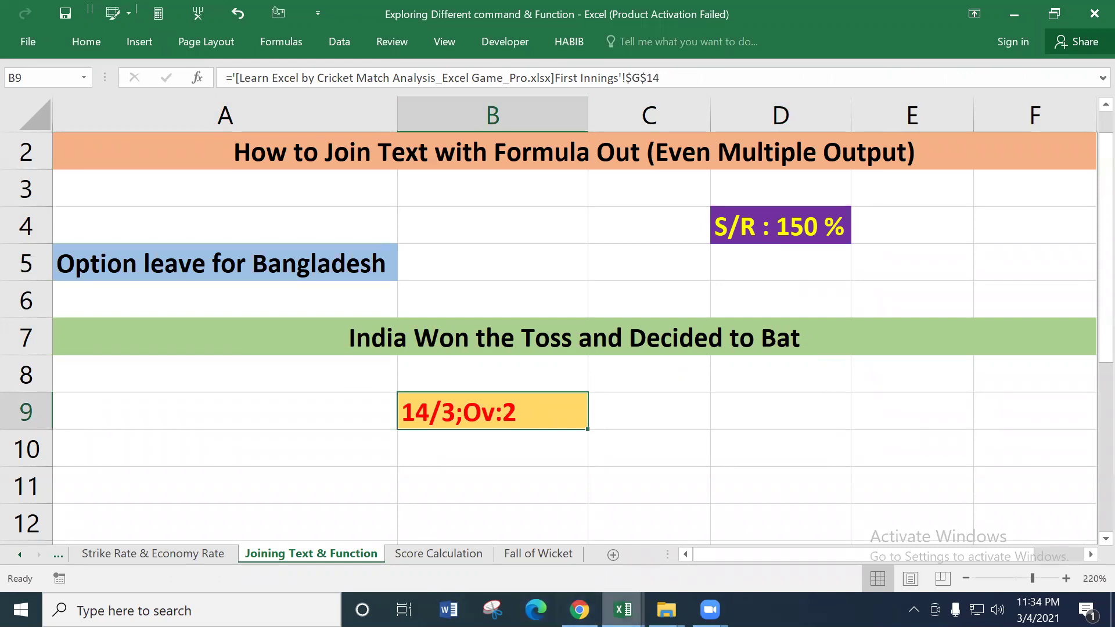
pyautogui.moveTo(622, 610)
pyautogui.click(608, 574)
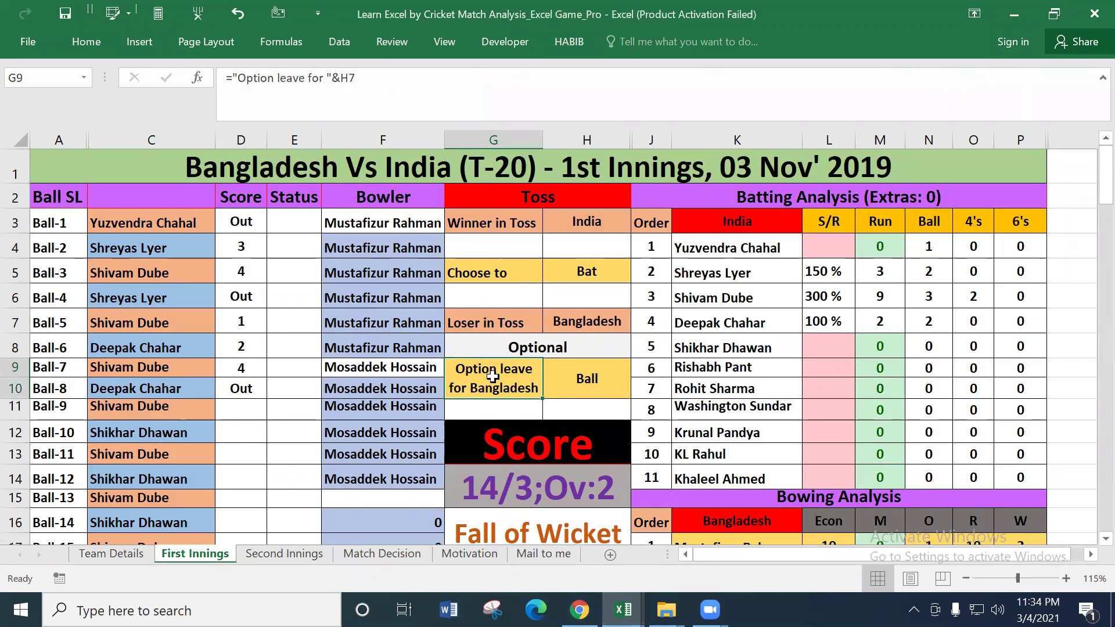
# Make Bangladesh the toss winner in H3 and re-enter the G9 option-leave formula
pyautogui.click(599, 222)
pyautogui.click(637, 225)
pyautogui.click(537, 241)
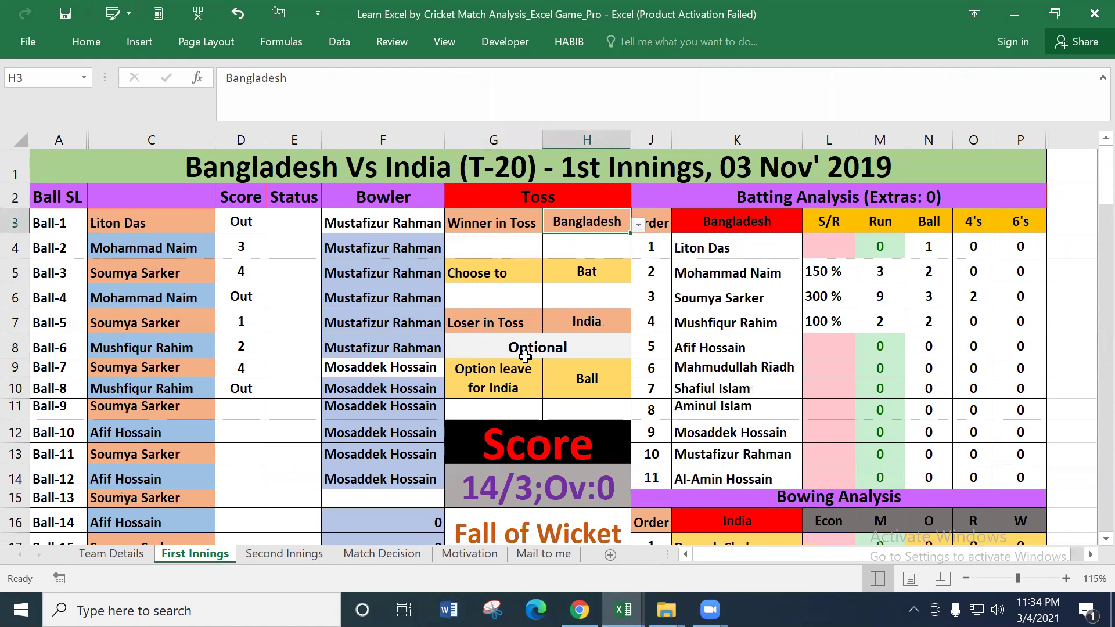
pyautogui.click(507, 381)
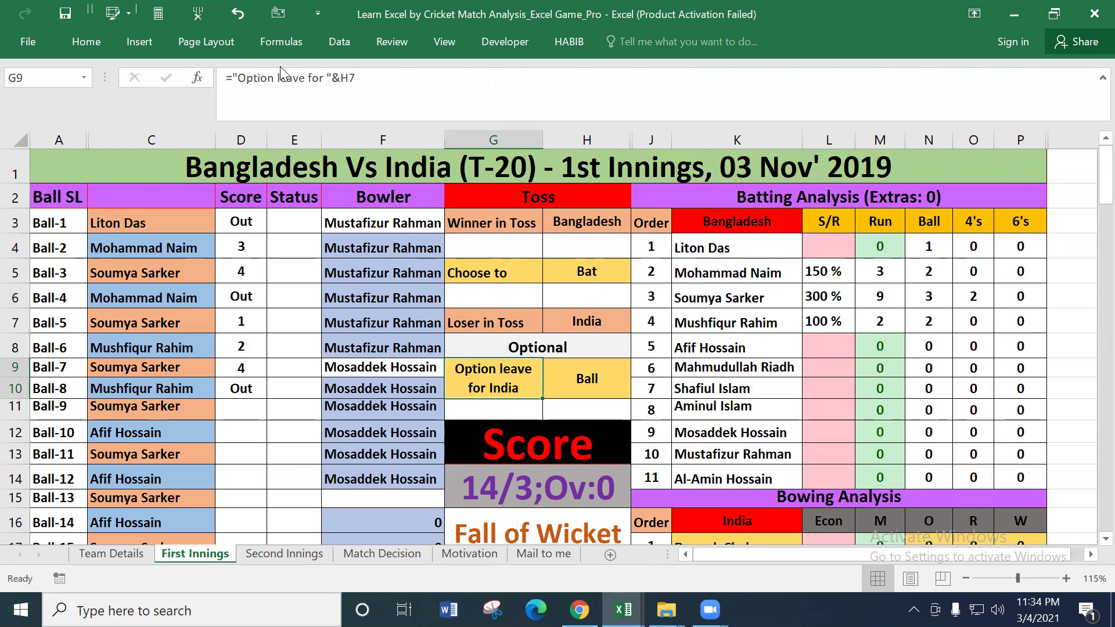
pyautogui.click(342, 77)
pyautogui.moveTo(342, 76); pyautogui.dragTo(356, 77)
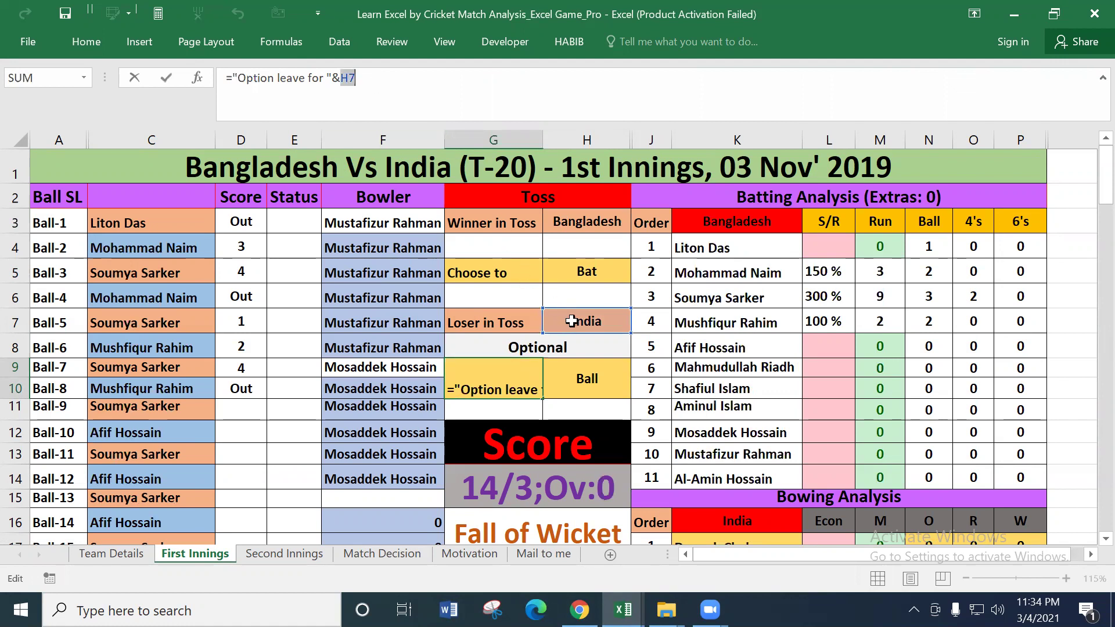
pyautogui.press('Return')
pyautogui.click(500, 378)
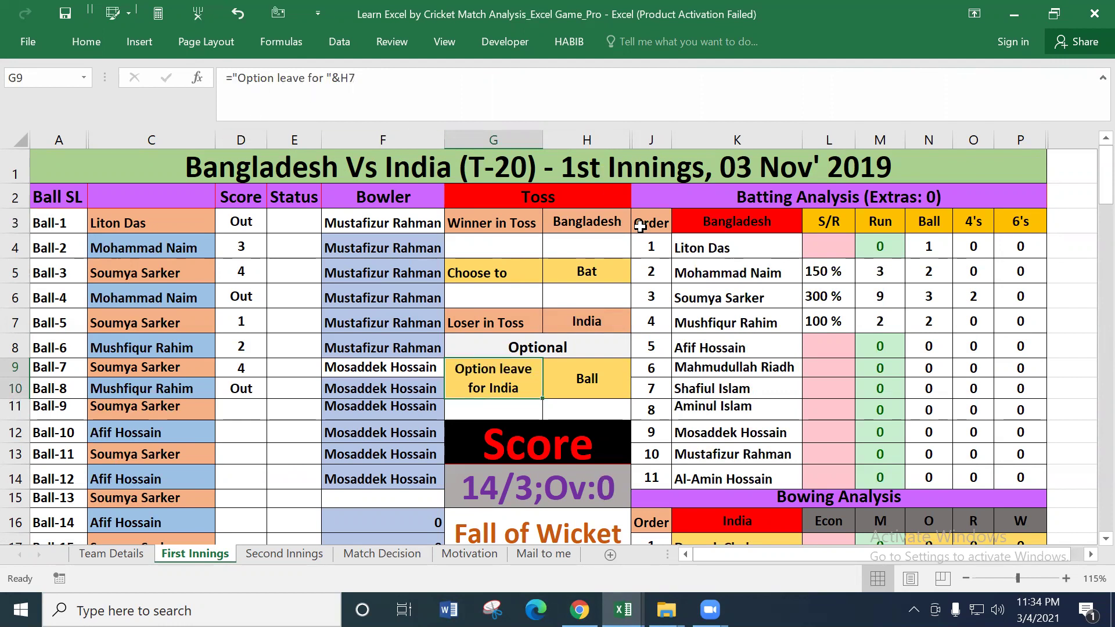
# Switch the H3 toss winner to India and back to Bangladesh
pyautogui.click(592, 224)
pyautogui.click(638, 224)
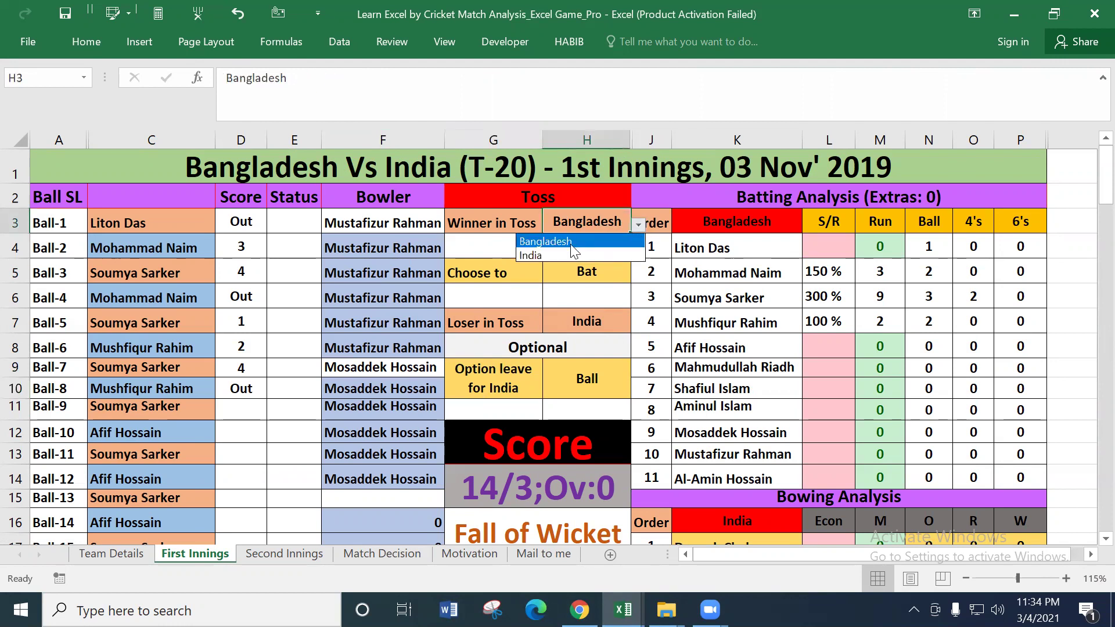
pyautogui.click(556, 251)
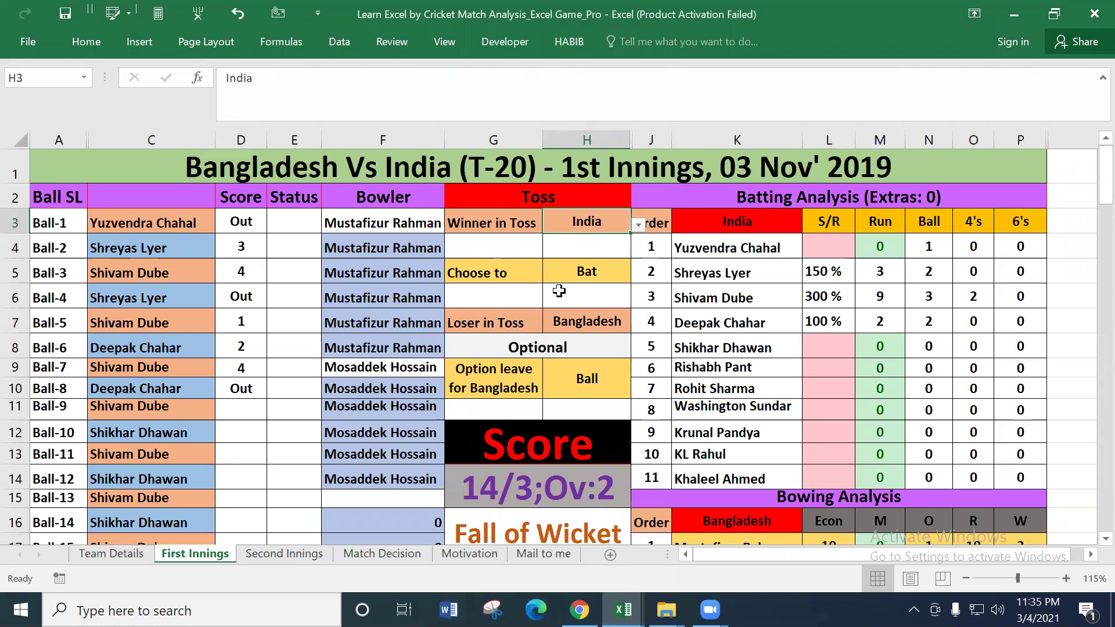
pyautogui.click(639, 224)
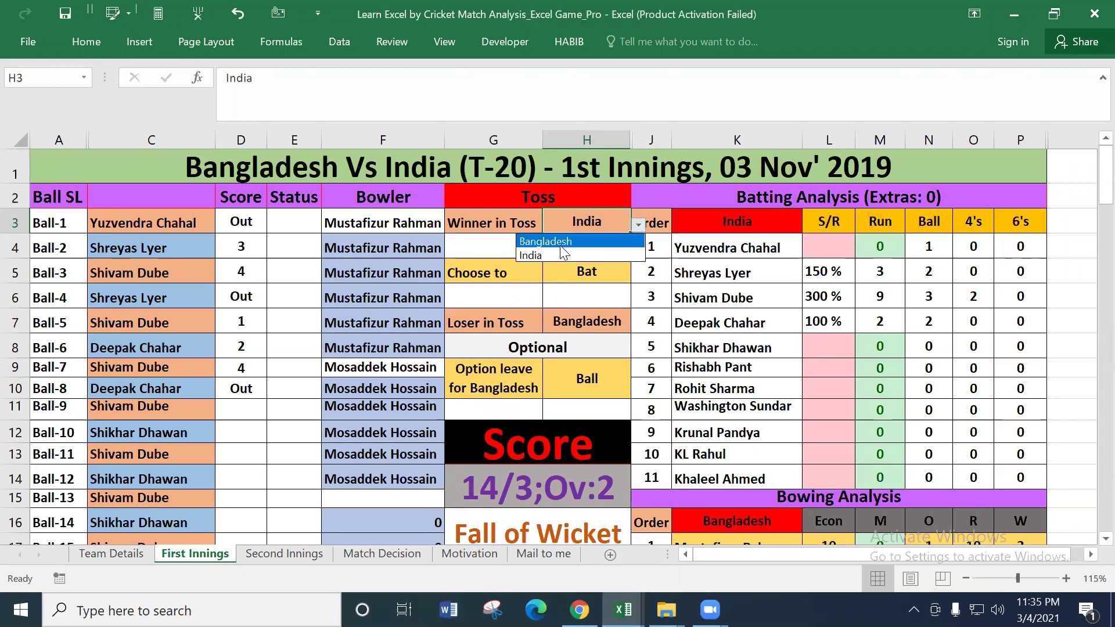
pyautogui.click(560, 245)
# Re-enter the G14 live score formula, then go to the Match Decision sheet
pyautogui.click(493, 384)
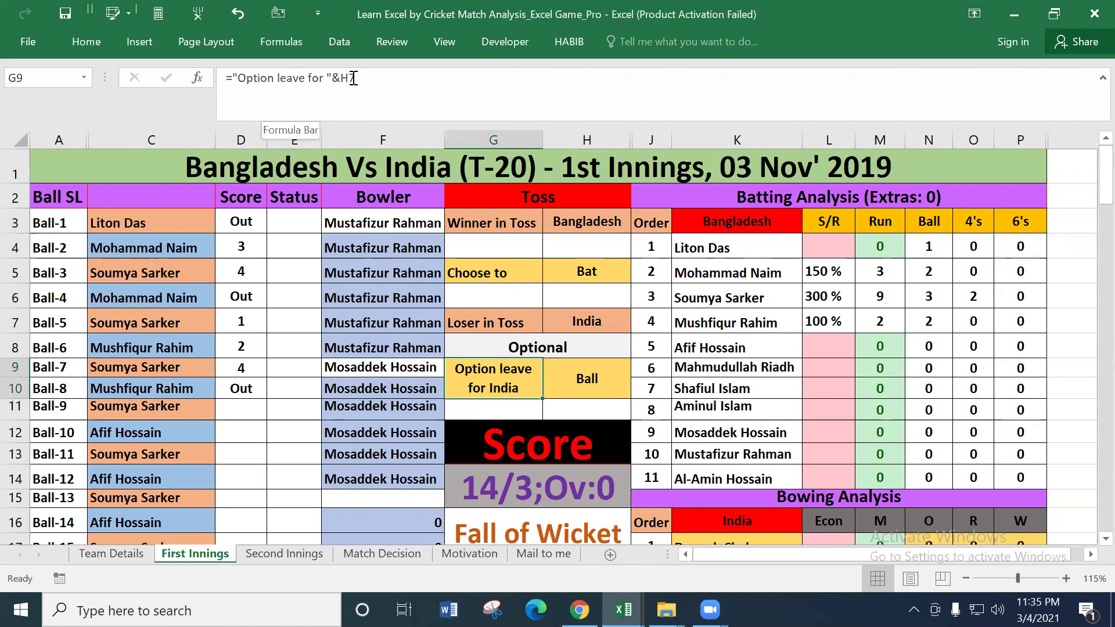
pyautogui.click(497, 494)
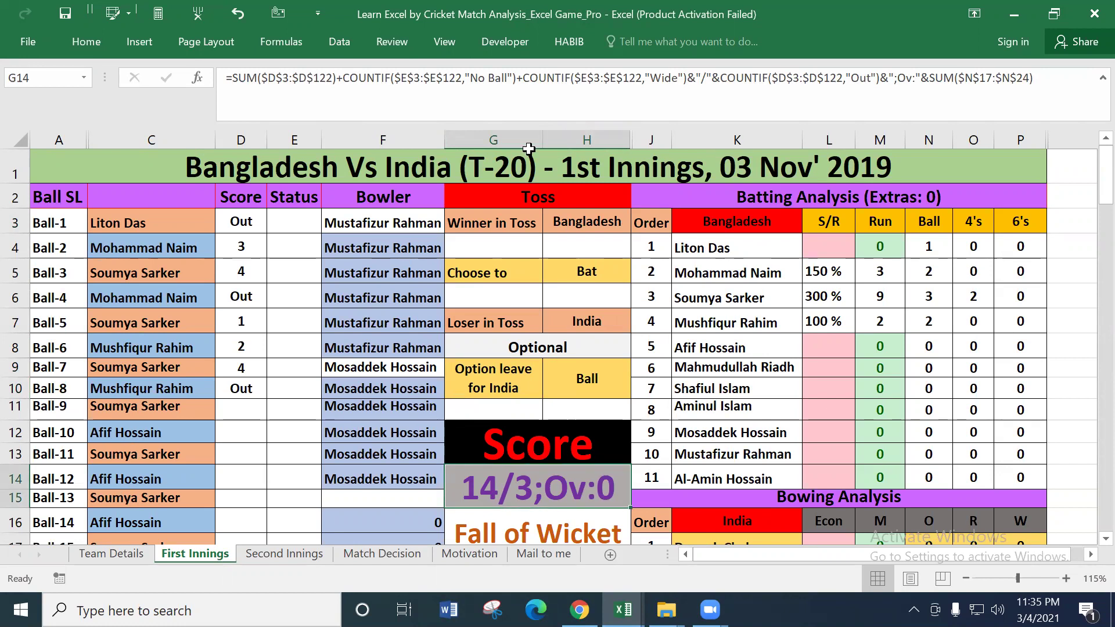
pyautogui.click(706, 76)
pyautogui.moveTo(706, 76); pyautogui.dragTo(710, 78)
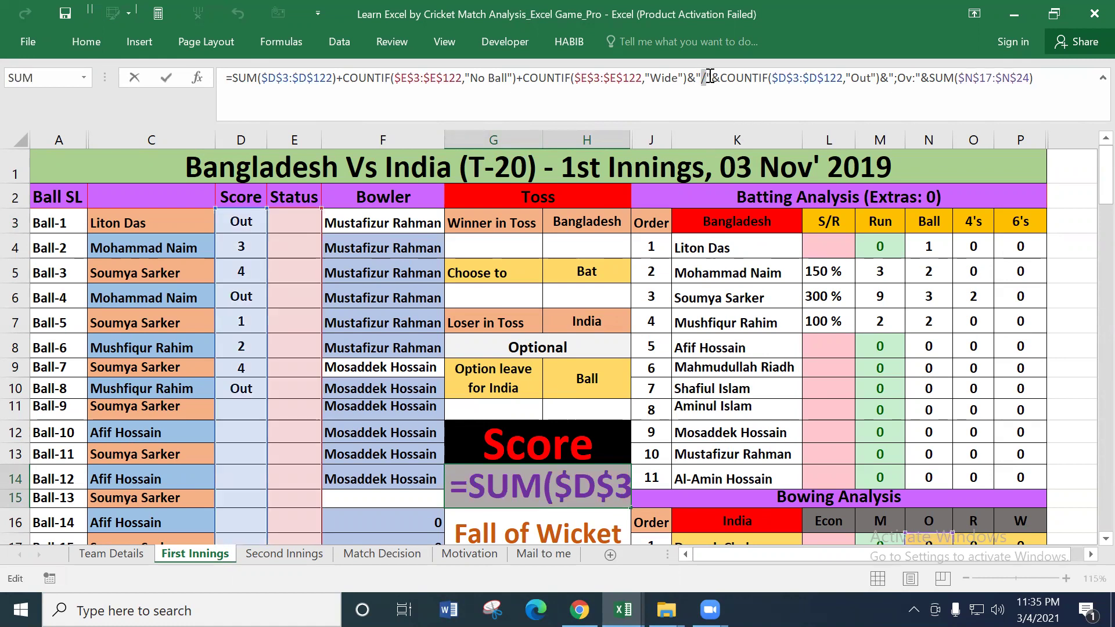
pyautogui.press('Return')
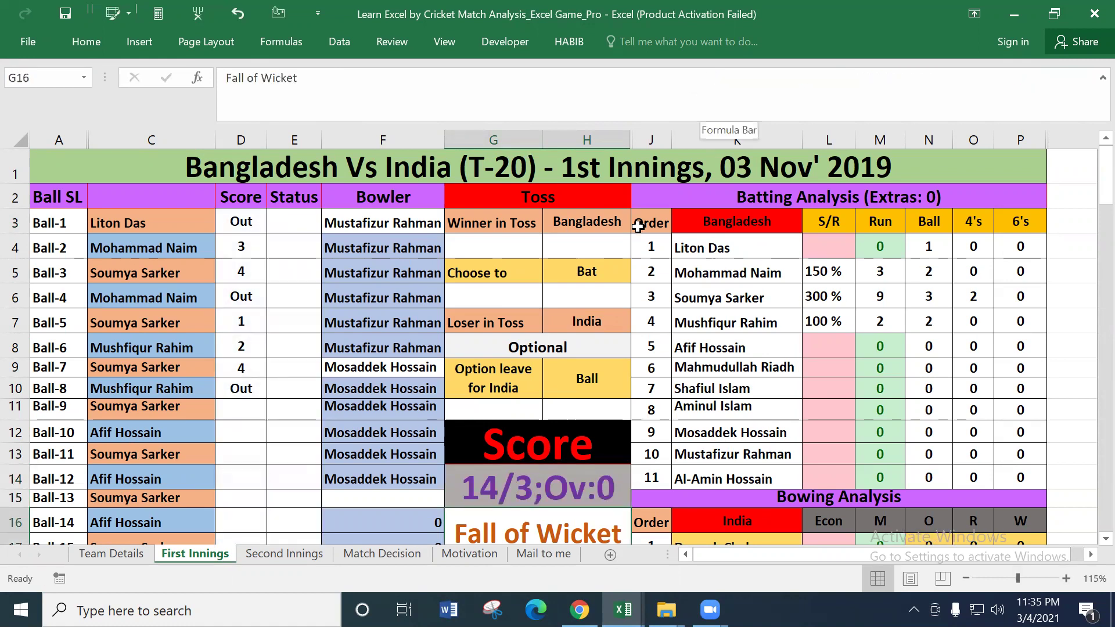
pyautogui.click(382, 552)
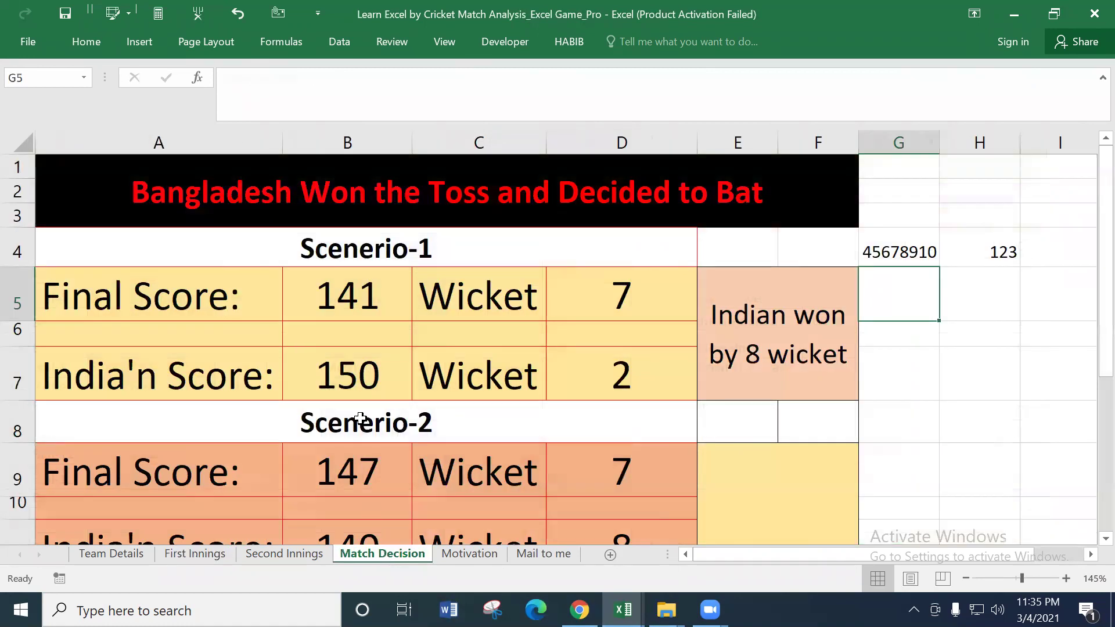
# On First Innings, set the toss winner to India and the decision to Ball
pyautogui.click(292, 195)
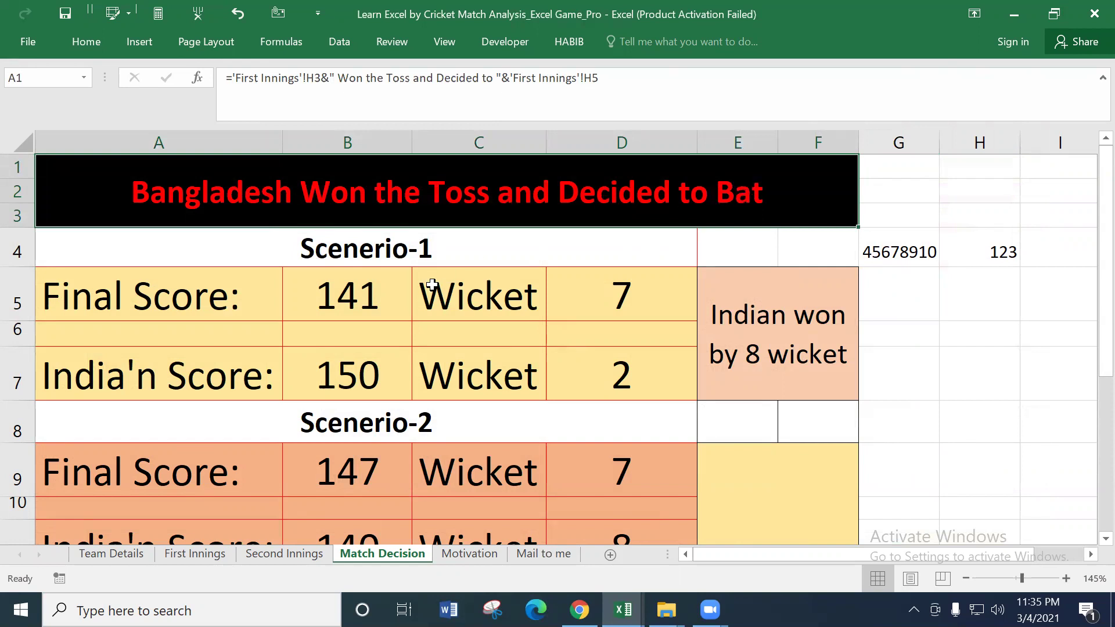
pyautogui.click(197, 555)
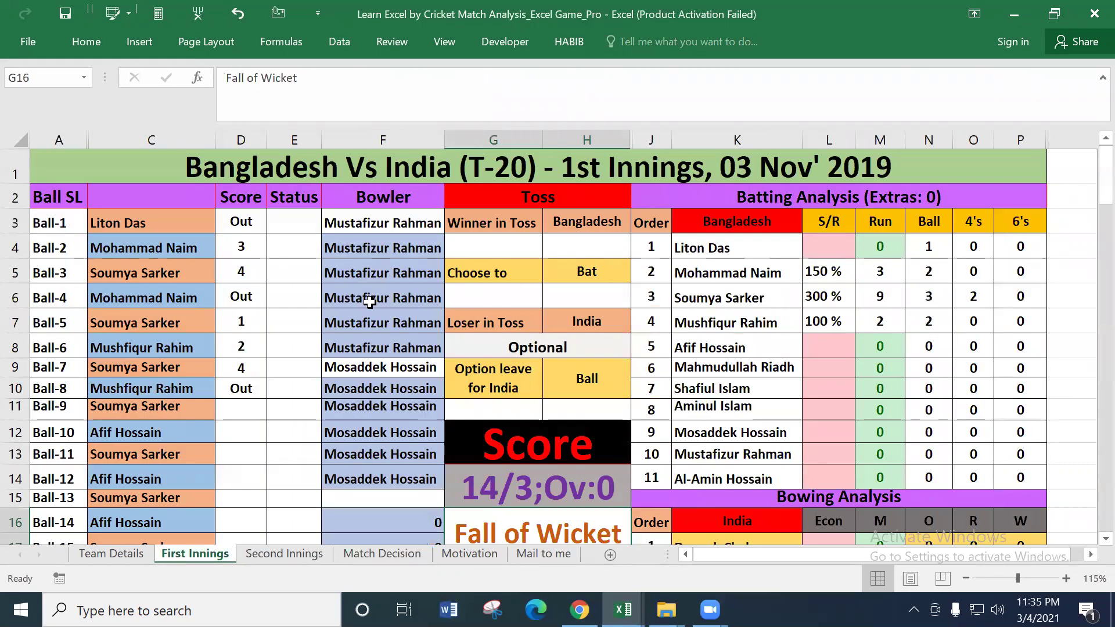
pyautogui.click(594, 223)
pyautogui.click(639, 225)
pyautogui.click(540, 255)
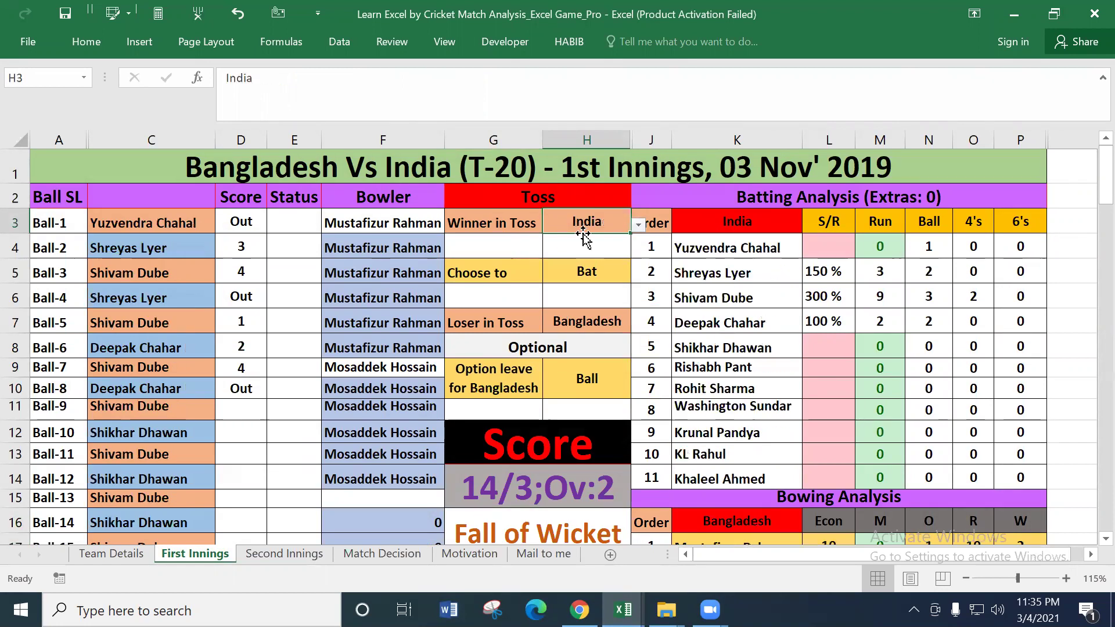
pyautogui.click(587, 270)
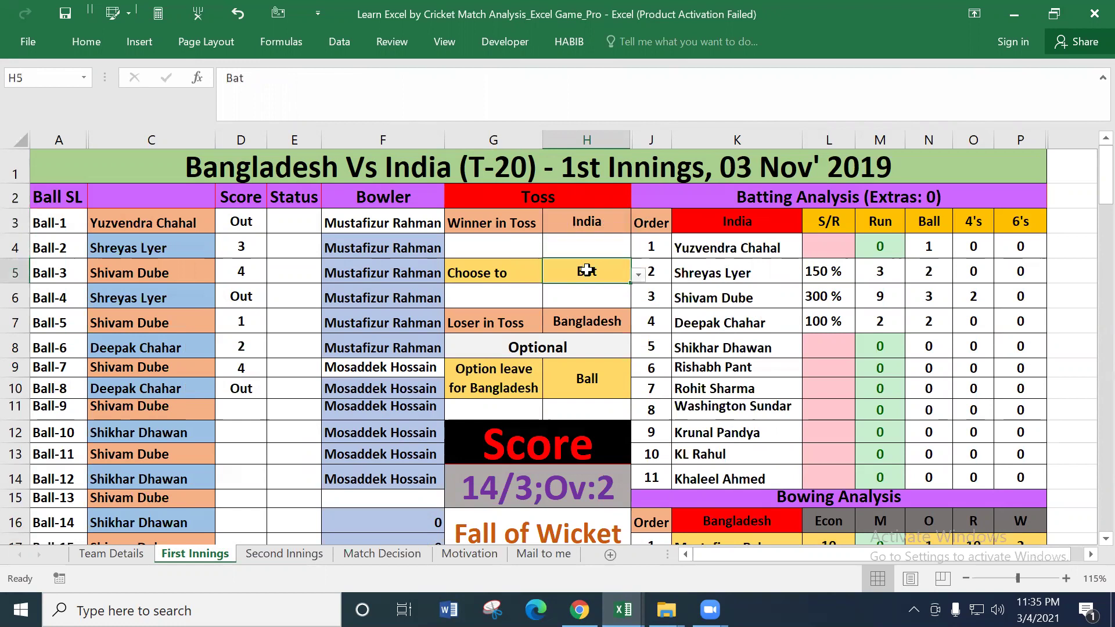
pyautogui.click(639, 275)
pyautogui.click(541, 301)
pyautogui.click(404, 555)
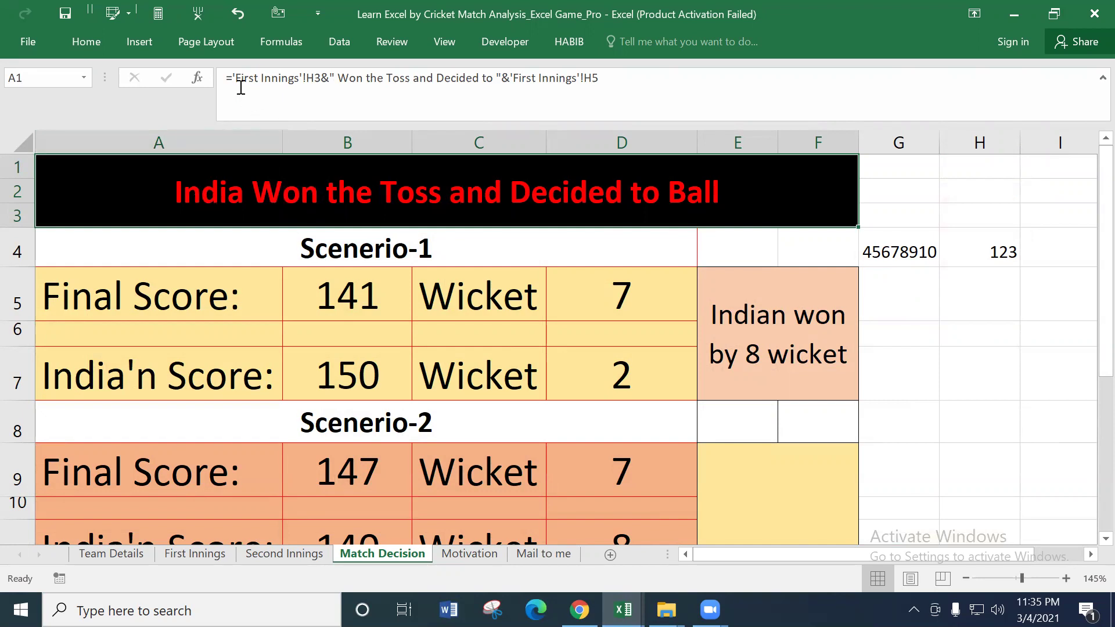
# Inspect the H3 reference in A1's title formula, then view the L5 S/R formula on First Innings
pyautogui.moveTo(232, 76); pyautogui.dragTo(321, 76)
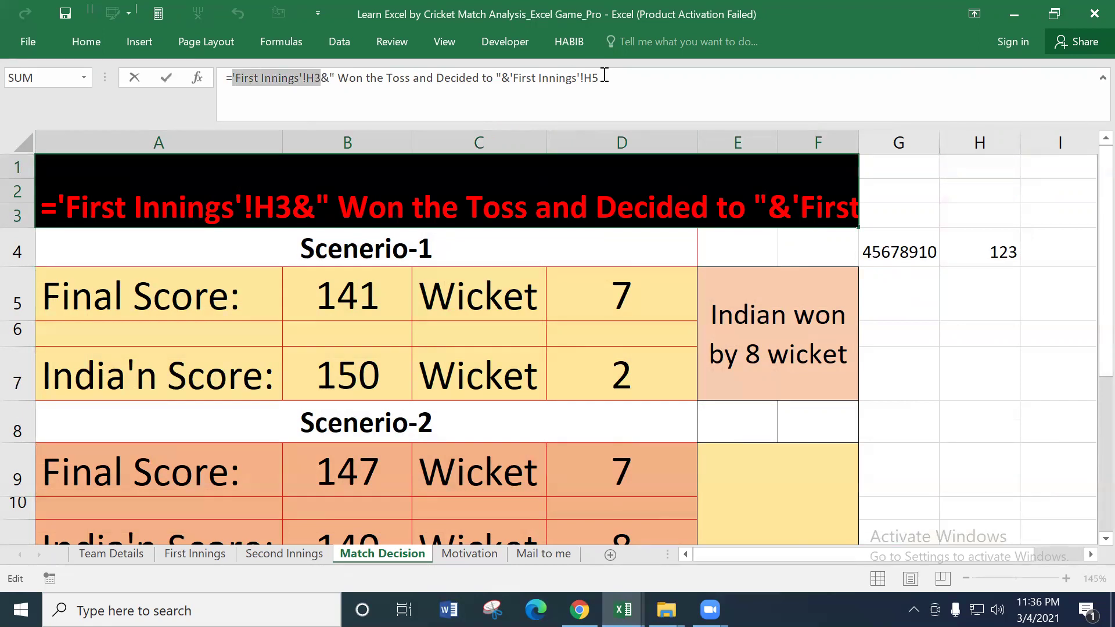
pyautogui.hotkey('ctrl', 'Return')
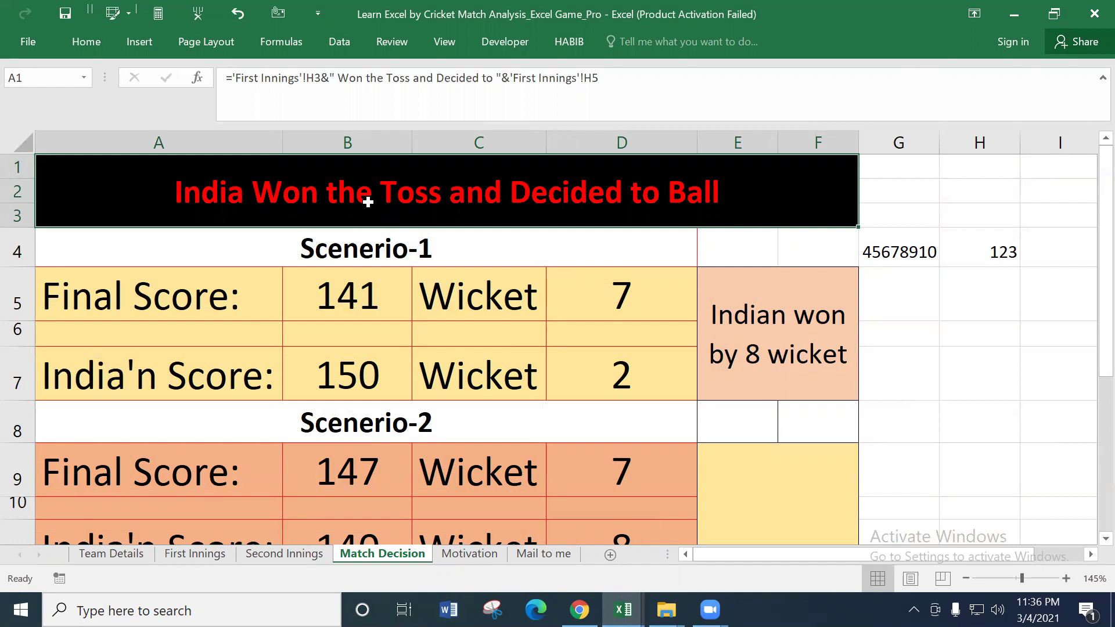
pyautogui.press('Down')
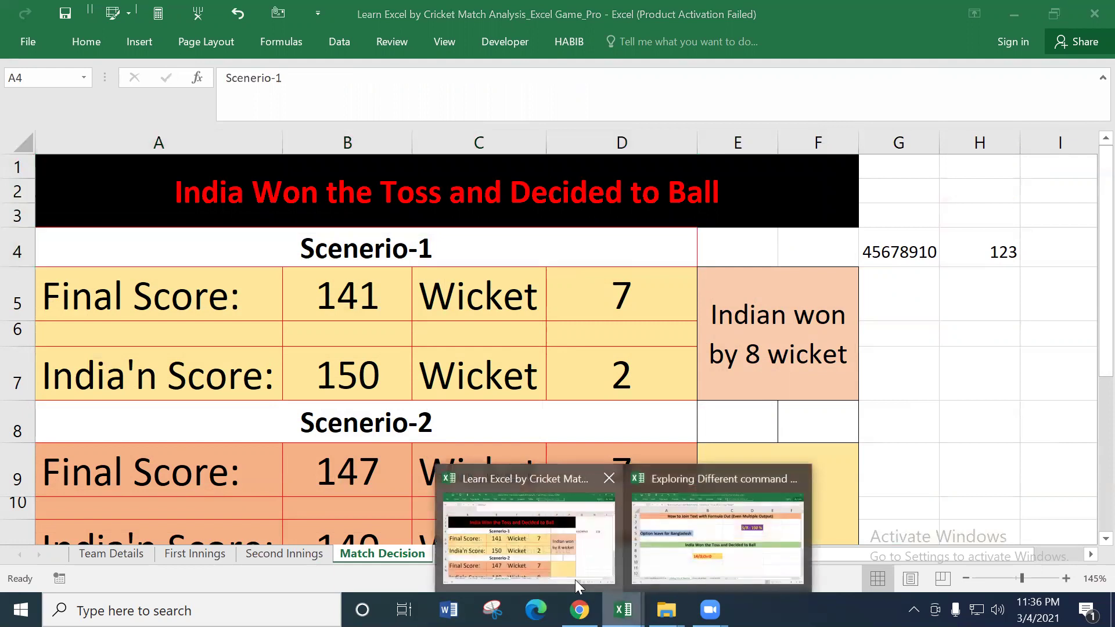
pyautogui.click(210, 555)
pyautogui.click(825, 219)
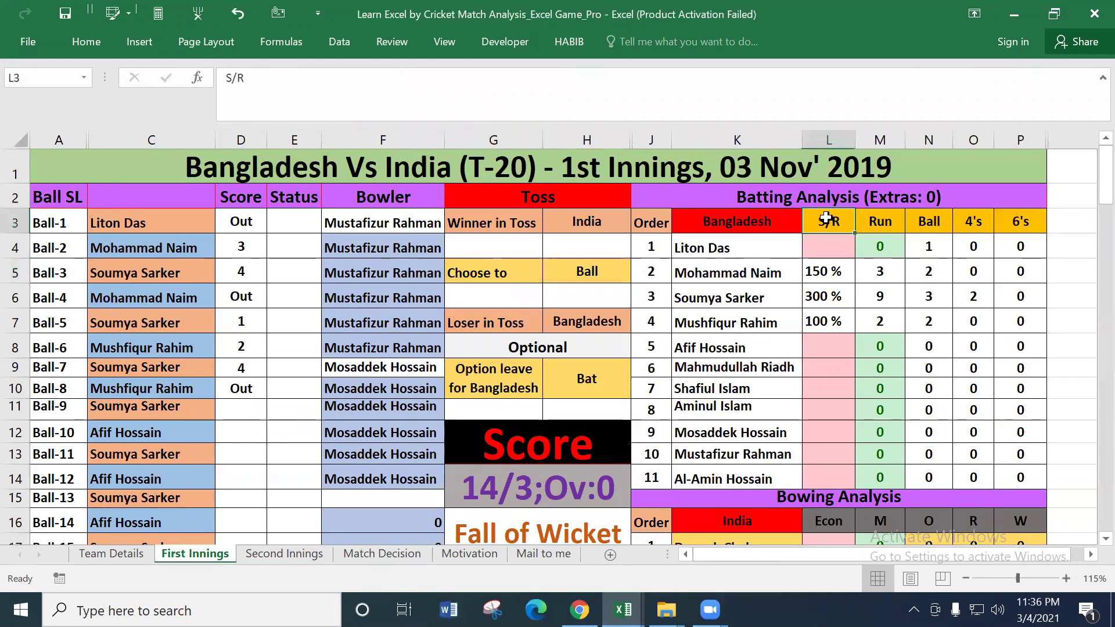
pyautogui.click(817, 272)
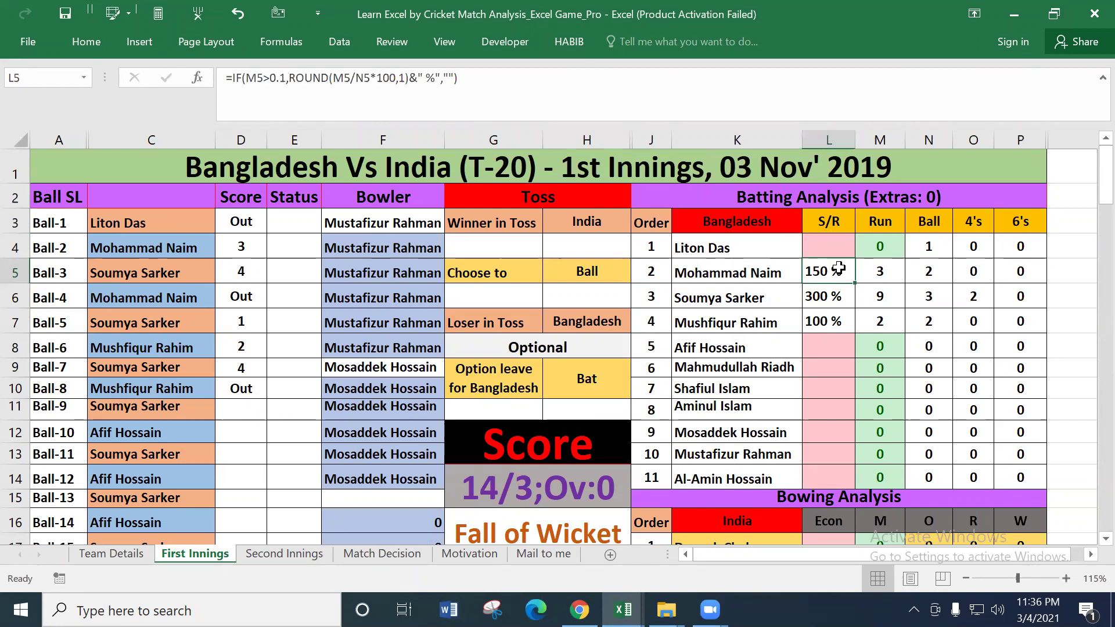
# Set the Ball-2 score in D4 to 6 and check the recalculated S/R in L5
pyautogui.click(744, 274)
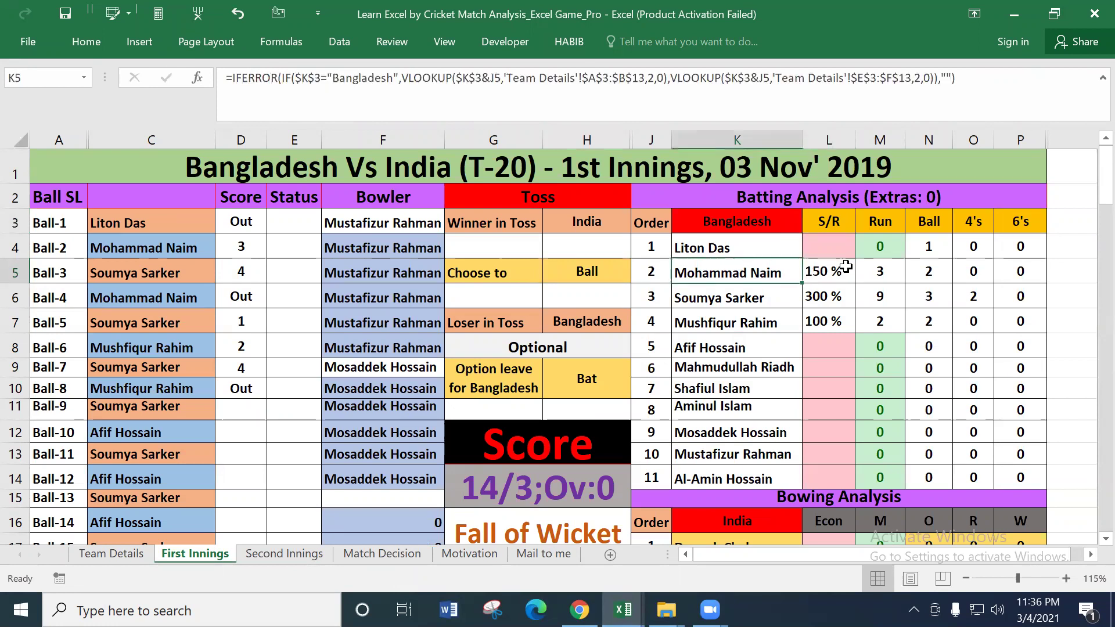
pyautogui.click(824, 273)
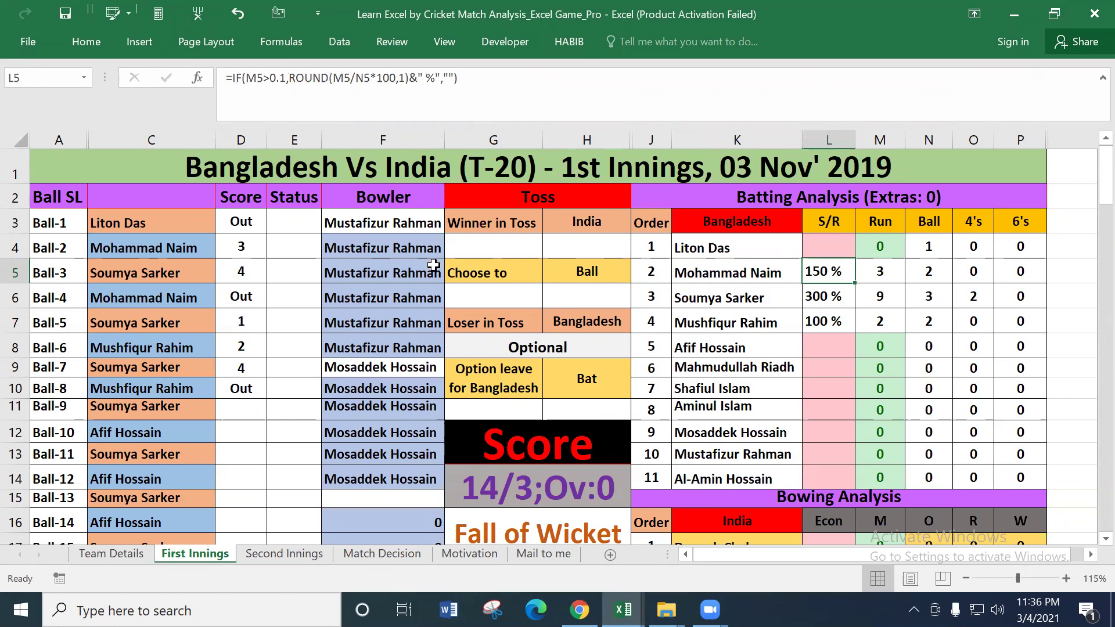
pyautogui.click(247, 253)
pyautogui.click(273, 251)
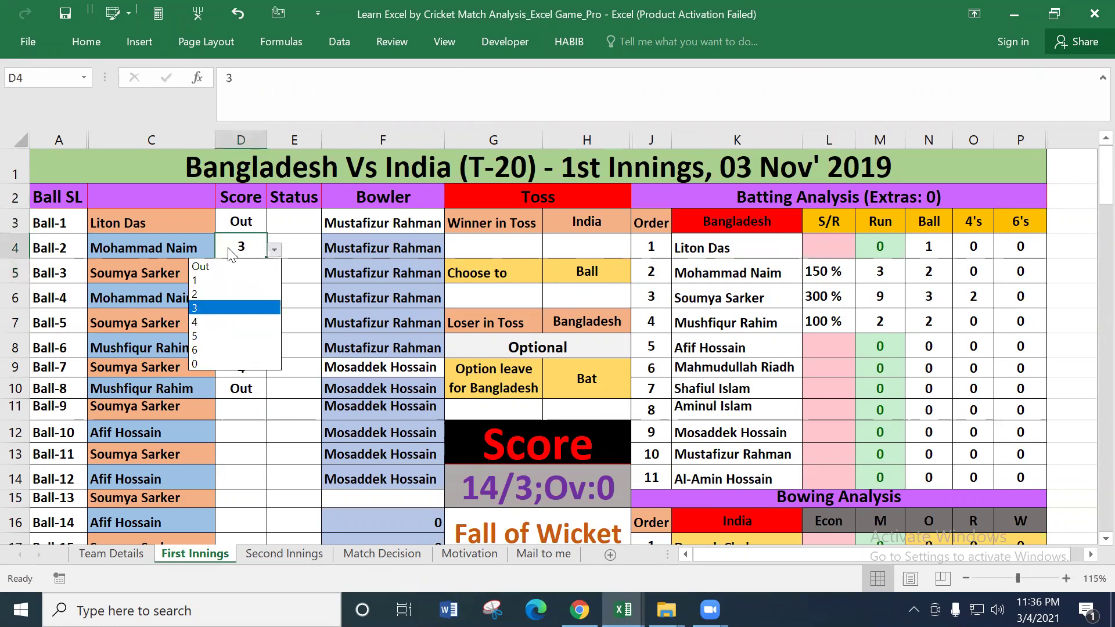
pyautogui.click(203, 352)
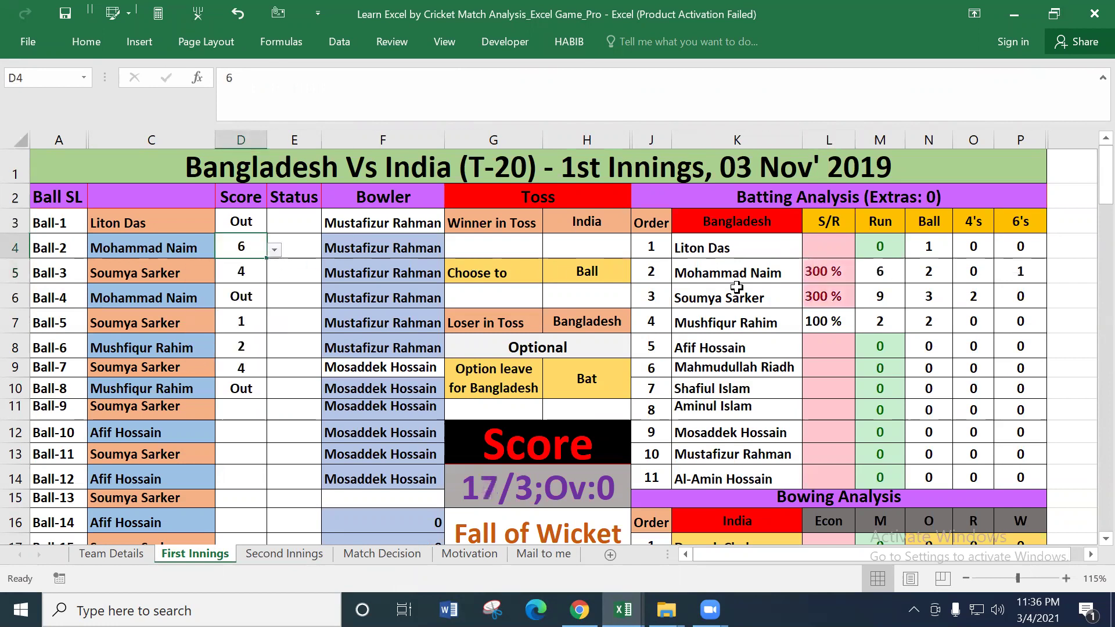
pyautogui.click(830, 270)
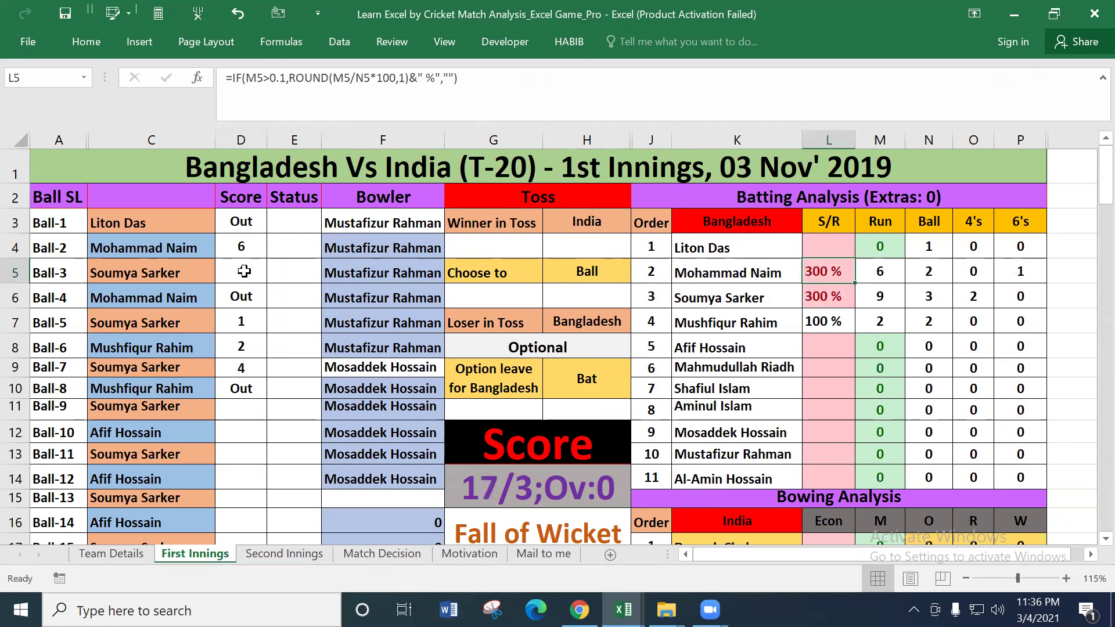
# Enter 0, then 5, in D4 so the S/R in L5 reads 250 %
pyautogui.click(244, 247)
pyautogui.write('0')
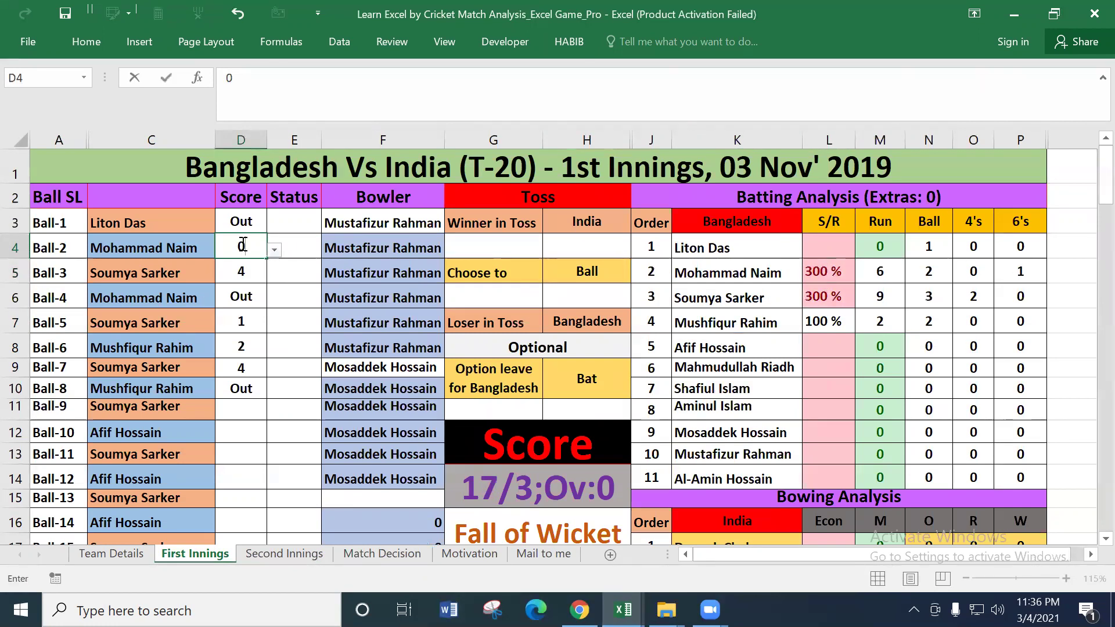
pyautogui.press('Return')
pyautogui.click(245, 247)
pyautogui.write('5')
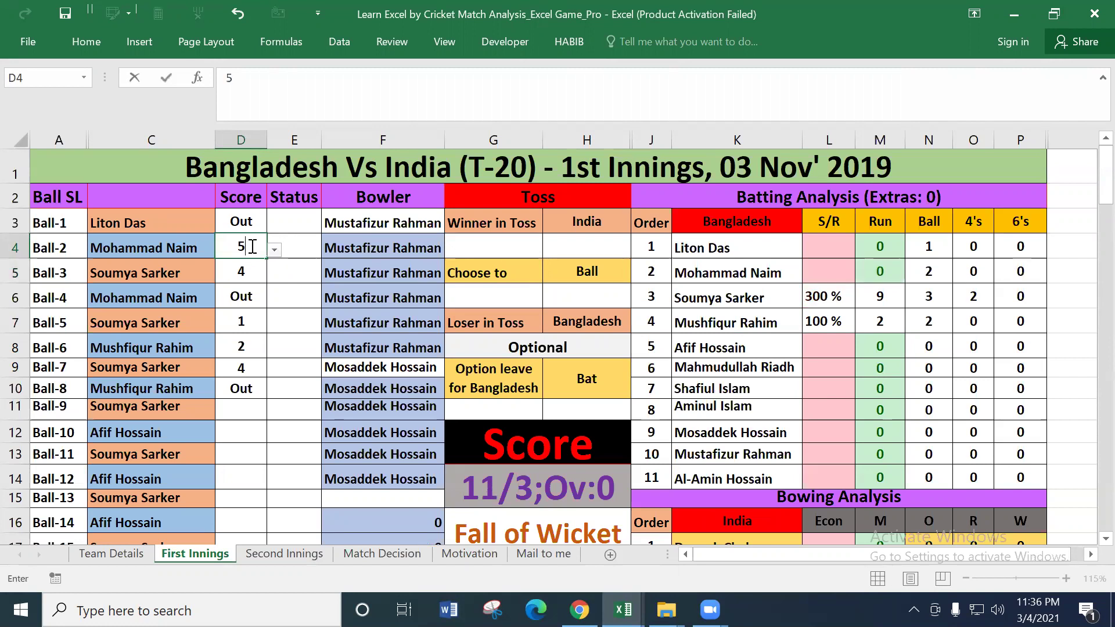
pyautogui.press('Return')
pyautogui.click(814, 274)
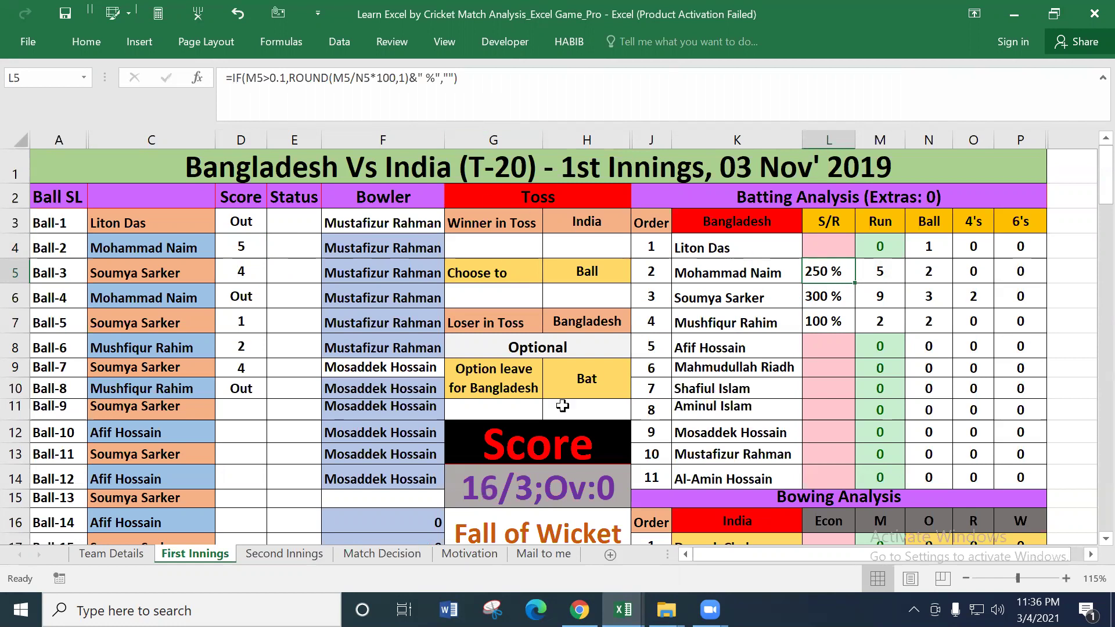
# In the Exploring Different command & Function workbook, enter & into cell B11
pyautogui.click(686, 559)
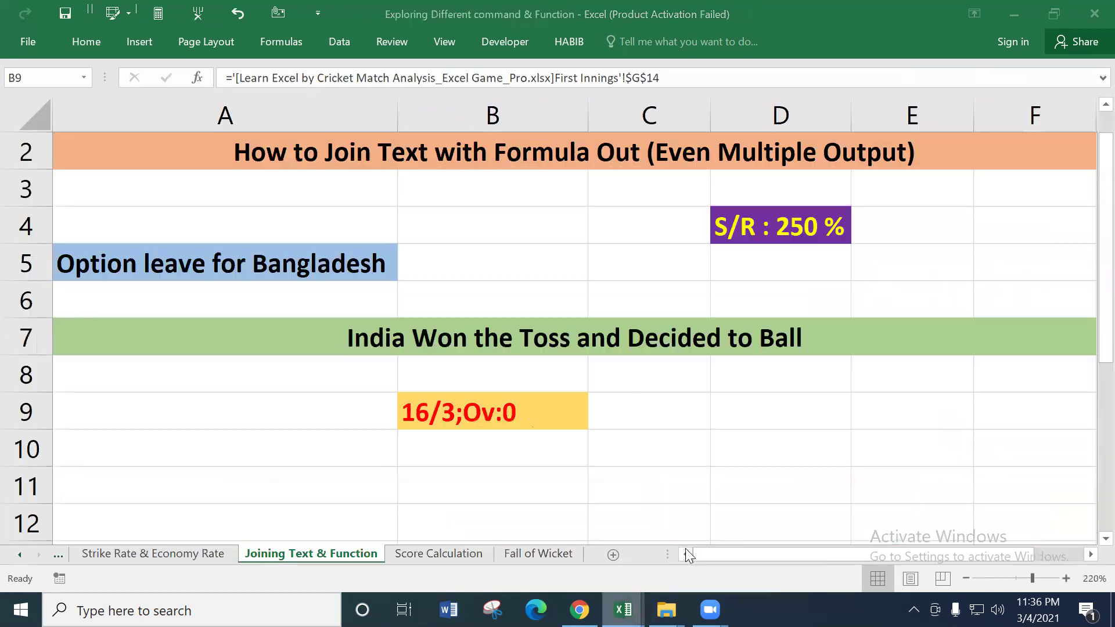
pyautogui.moveTo(318, 154)
pyautogui.mouseDown()
pyautogui.moveTo(402, 423)
pyautogui.moveTo(410, 418)
pyautogui.mouseUp()
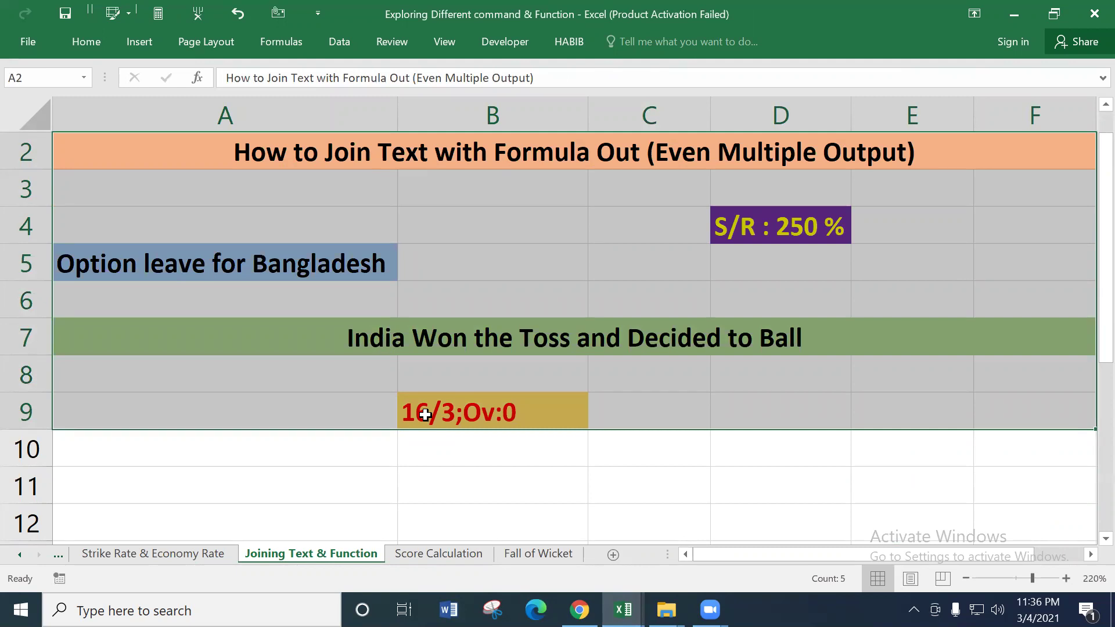
pyautogui.click(442, 484)
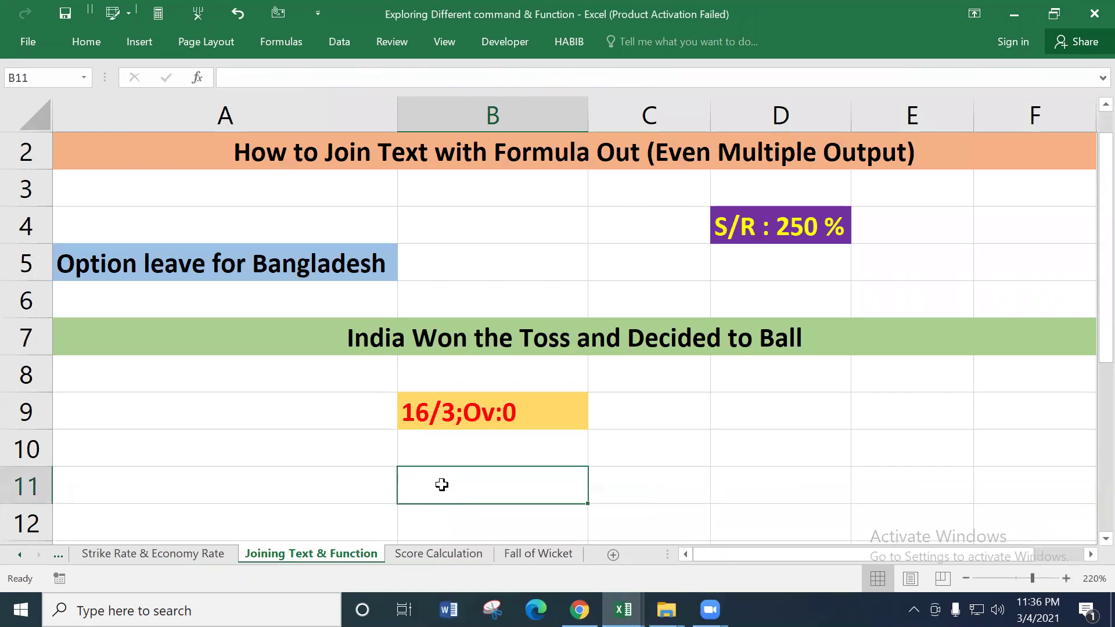
pyautogui.write('&')
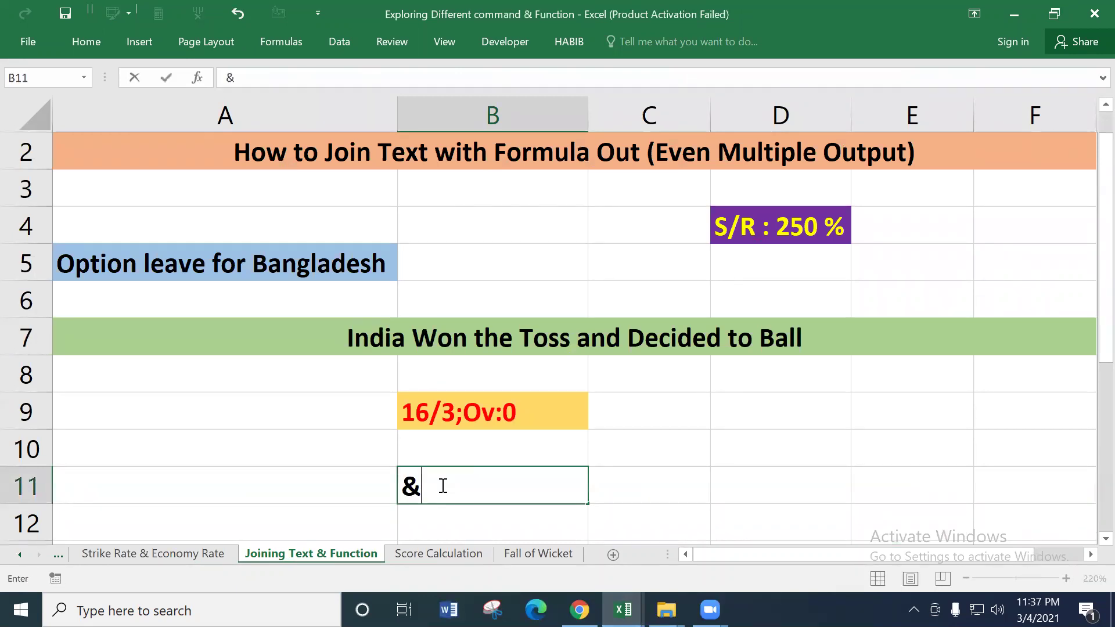
pyautogui.press('Return')
pyautogui.click(521, 475)
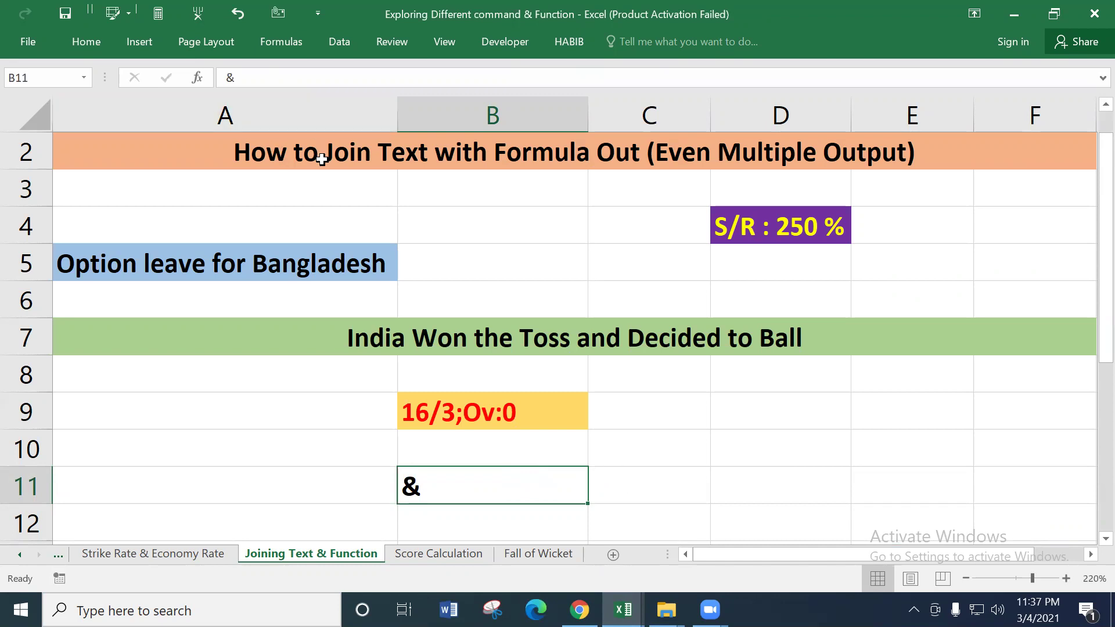
pyautogui.moveTo(329, 152)
pyautogui.mouseDown()
pyautogui.moveTo(345, 194)
pyautogui.moveTo(344, 480)
pyautogui.mouseUp()
# Enter =D4&" -Check -" in D10 so it shows S/R : 250 % -Check -
pyautogui.click(788, 446)
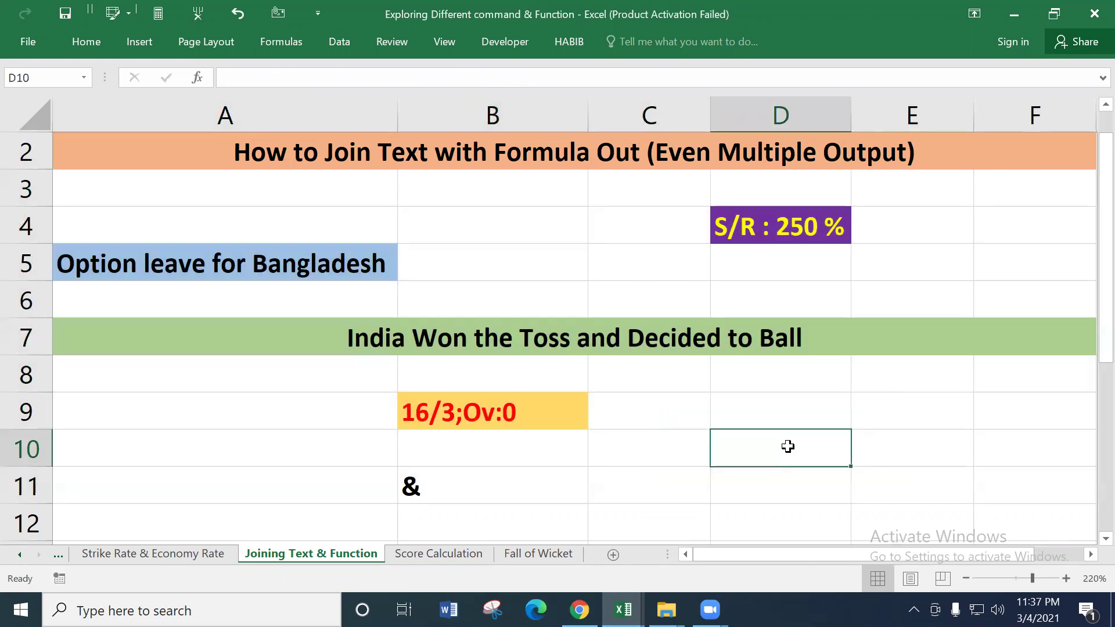
pyautogui.write('=')
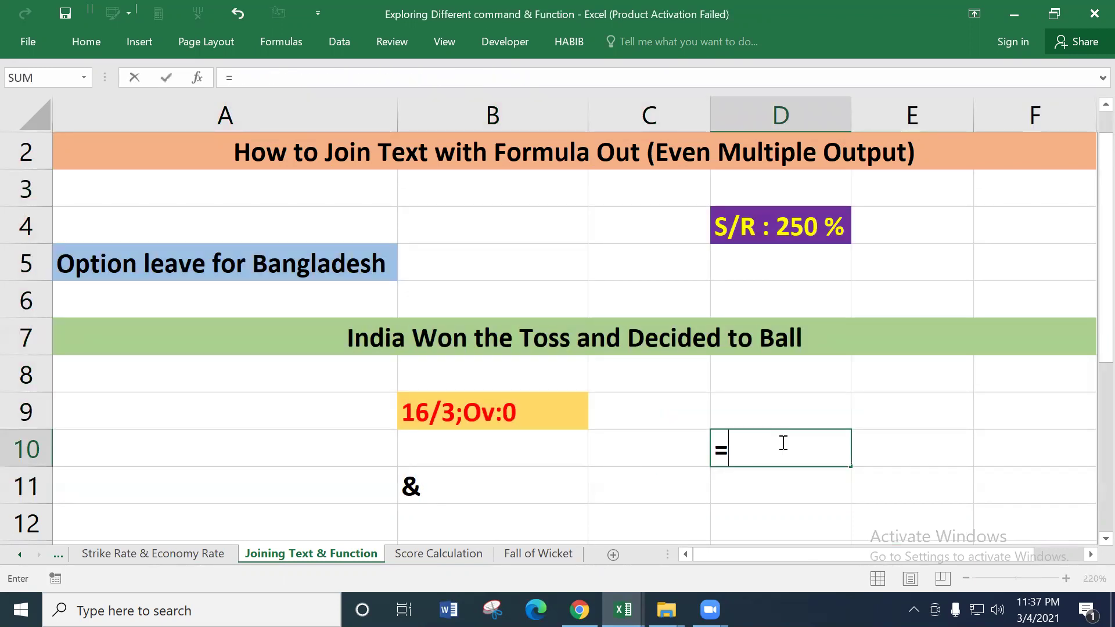
pyautogui.click(747, 224)
pyautogui.write('&"Check')
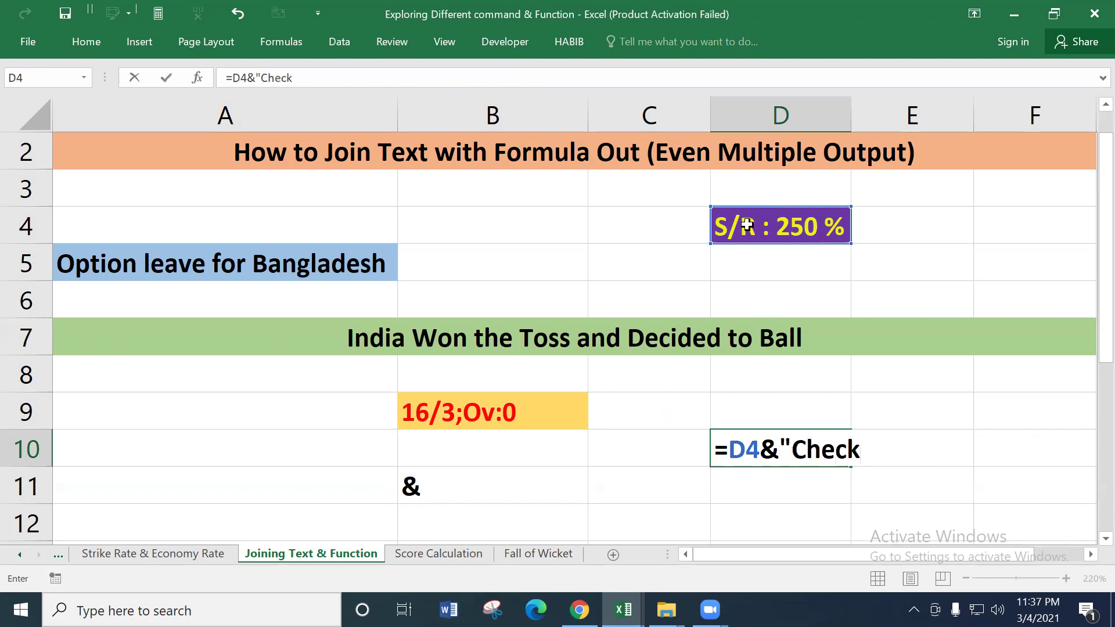
pyautogui.write('"')
pyautogui.click(800, 449)
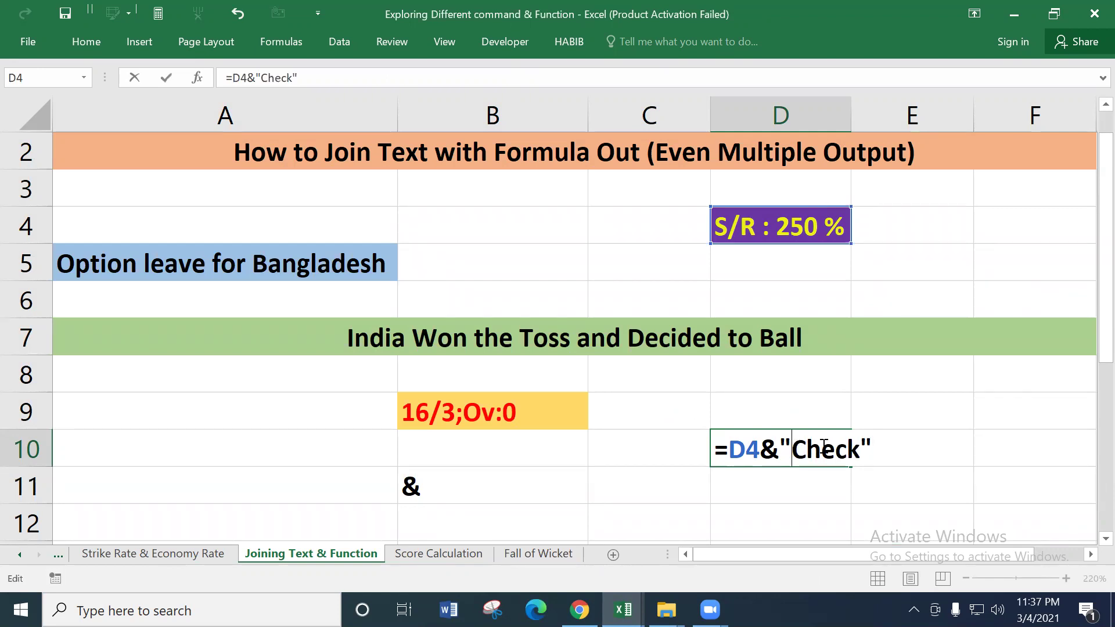
pyautogui.click(870, 449)
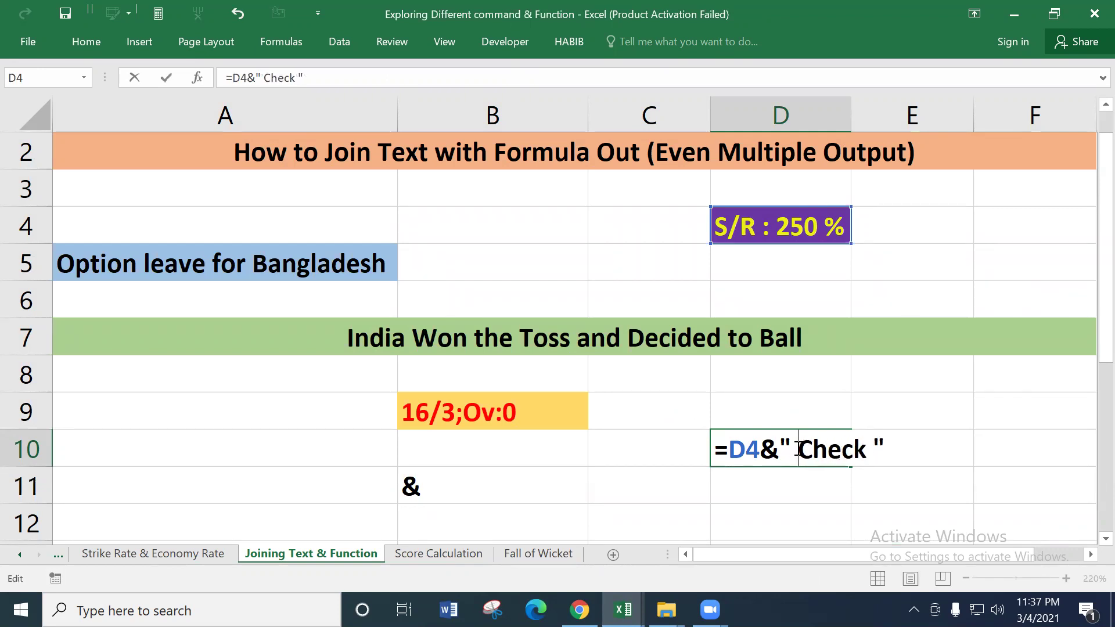
pyautogui.write('-')
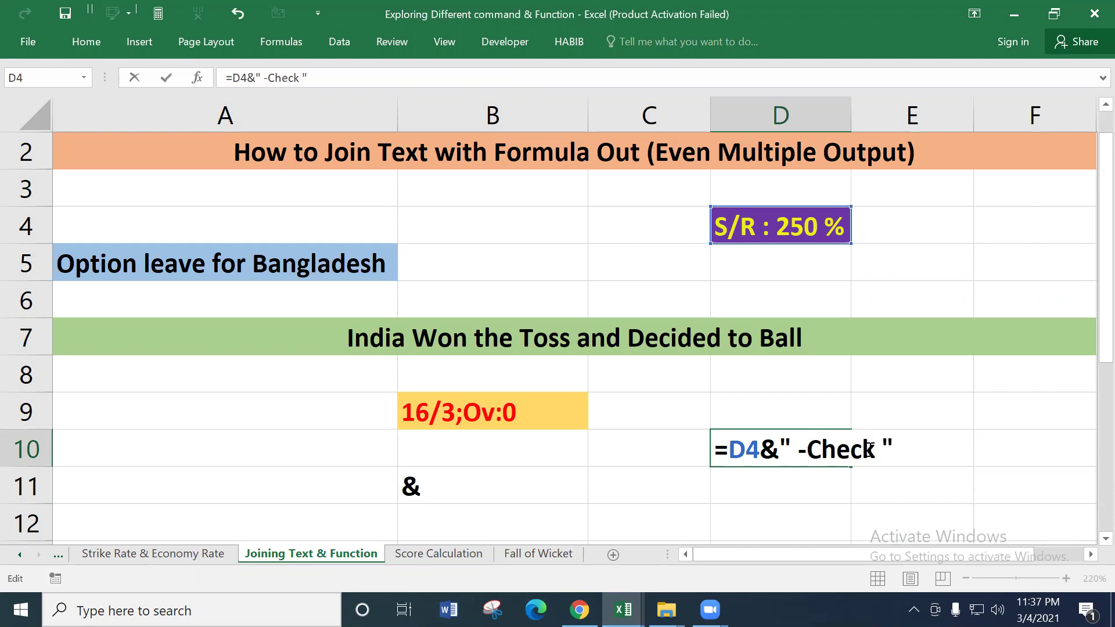
pyautogui.click(878, 449)
pyautogui.write('-')
pyautogui.press('Right')
pyautogui.click(137, 259)
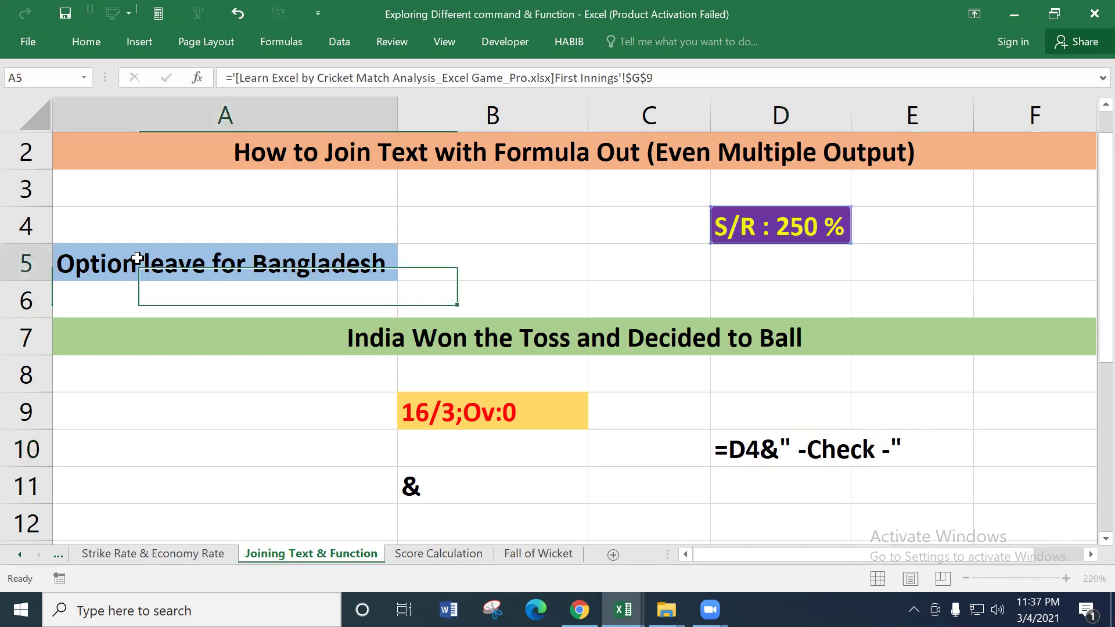
pyautogui.press('Down')
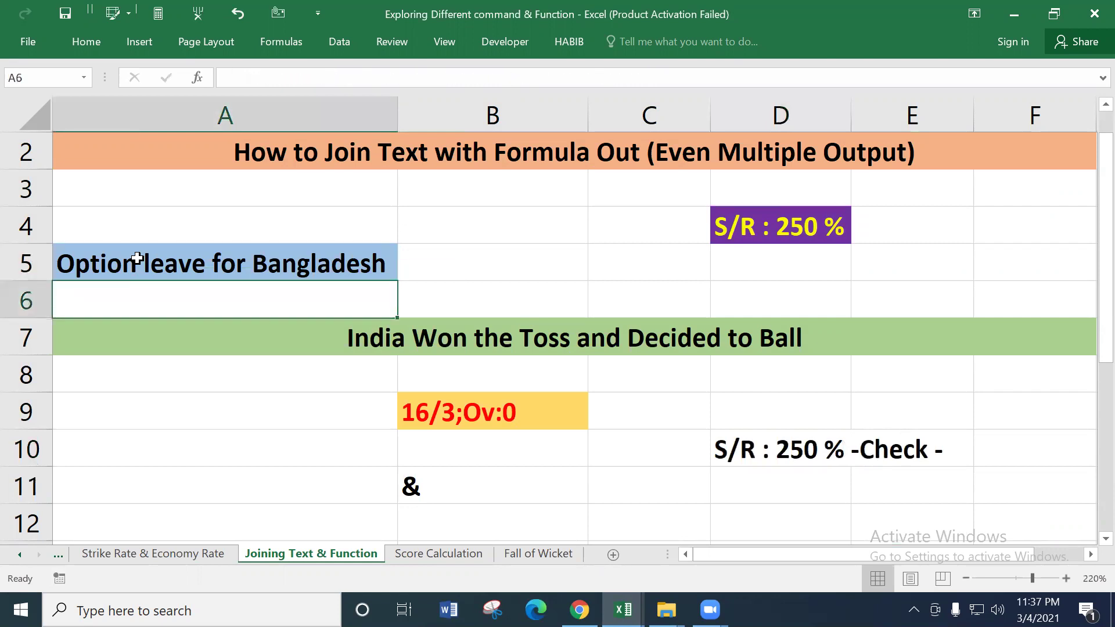
pyautogui.click(768, 446)
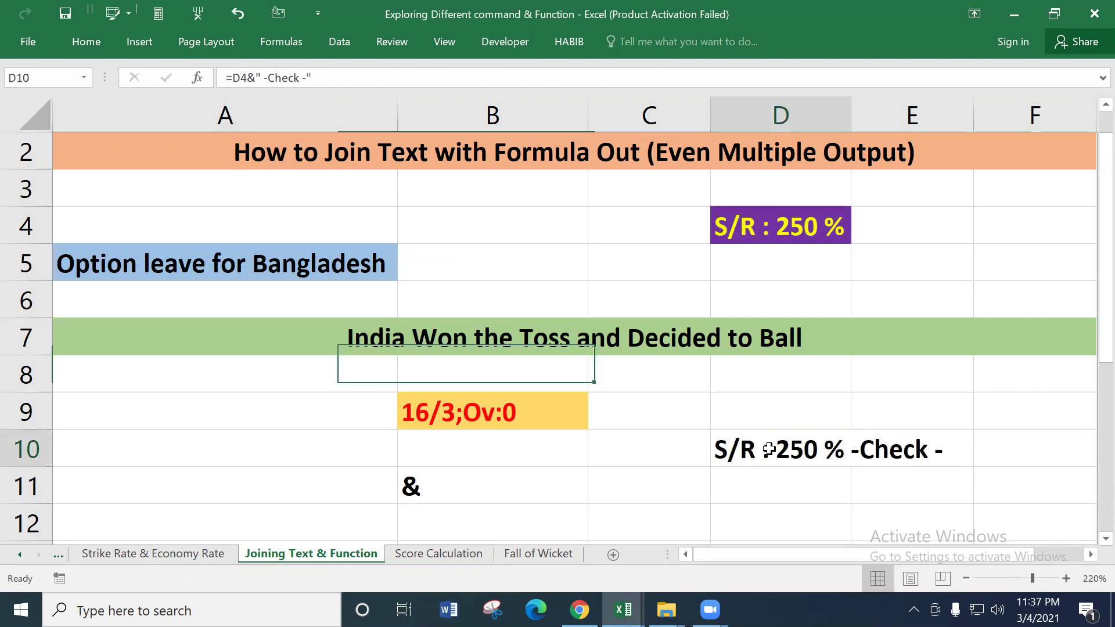
# Append &A5 to D10's formula to add the option-leave label
pyautogui.click(349, 76)
pyautogui.write('&')
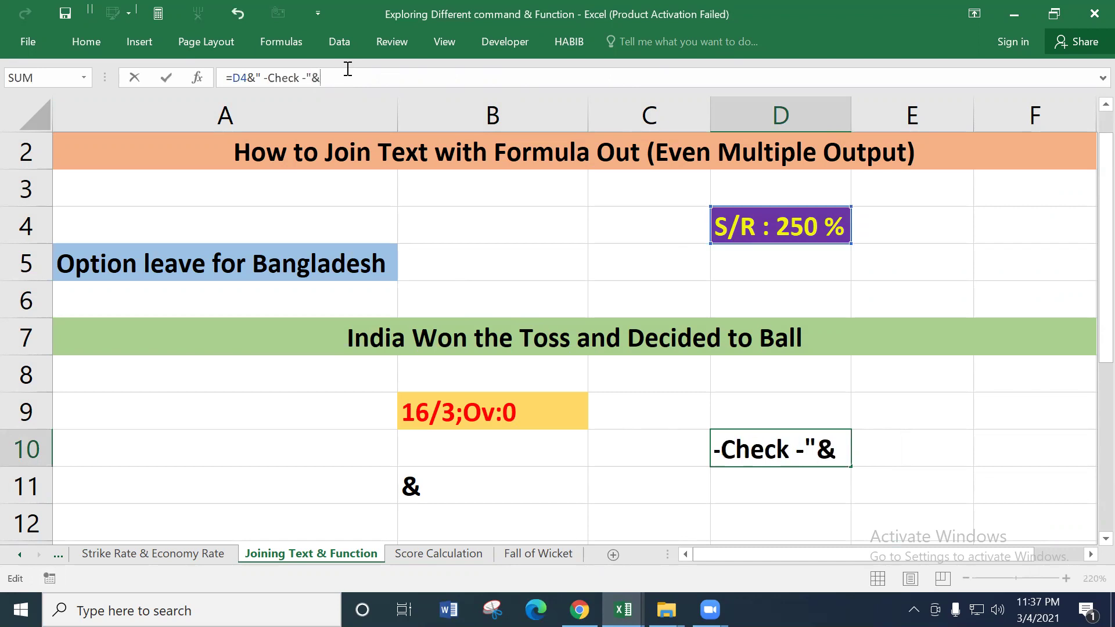
pyautogui.click(149, 269)
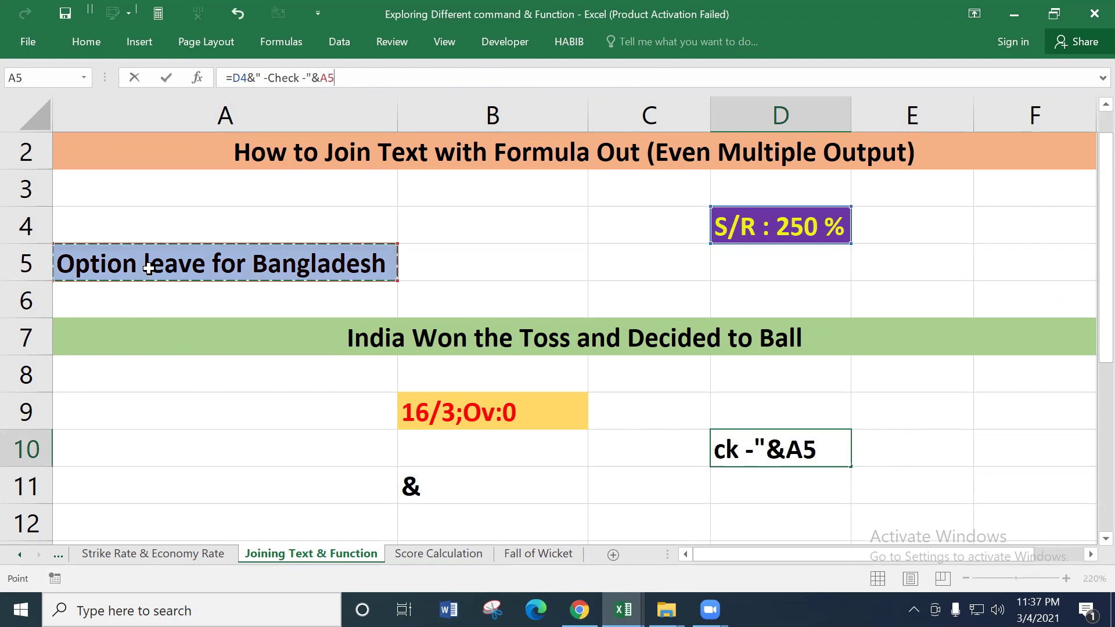
pyautogui.press('Return')
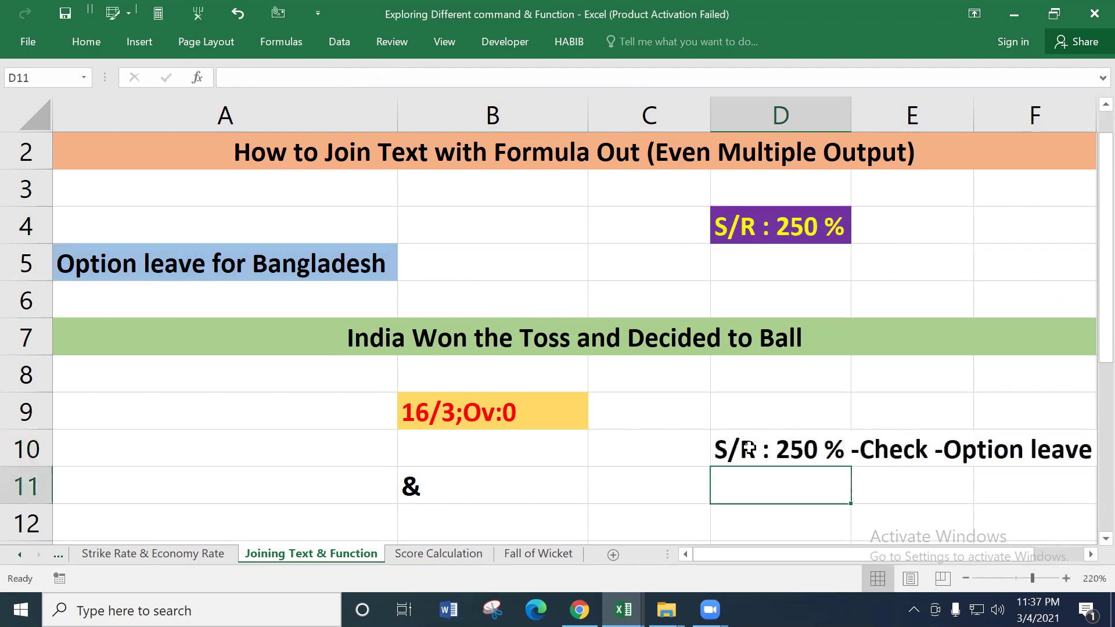
# Review the joined text along row 10 and type '-Check -' into cell E10
pyautogui.click(749, 448)
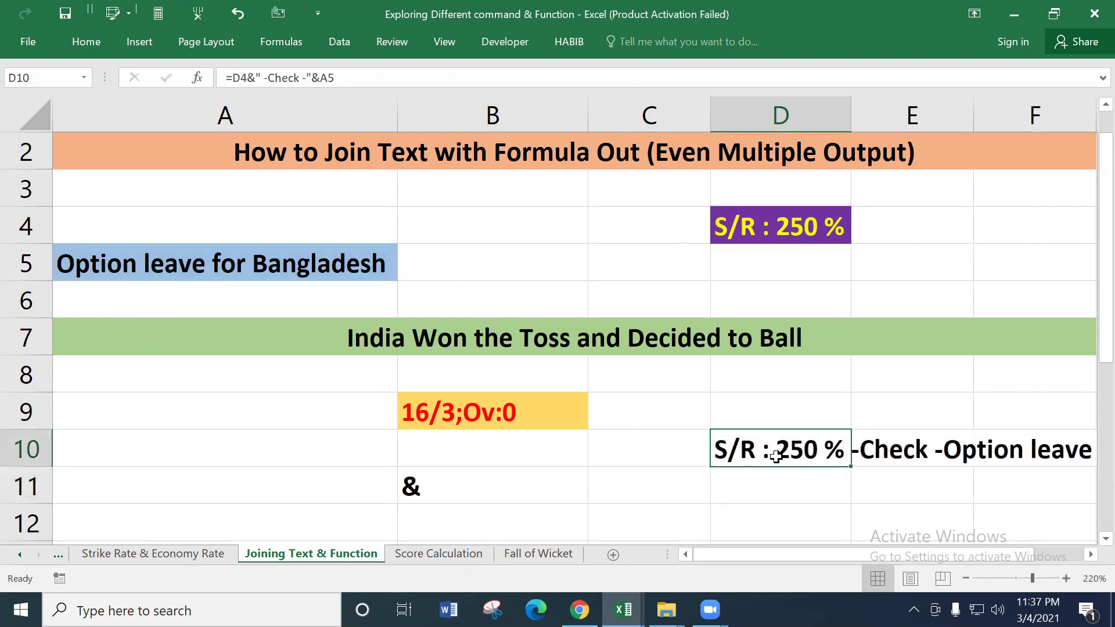
pyautogui.moveTo(776, 457); pyautogui.dragTo(1078, 452)
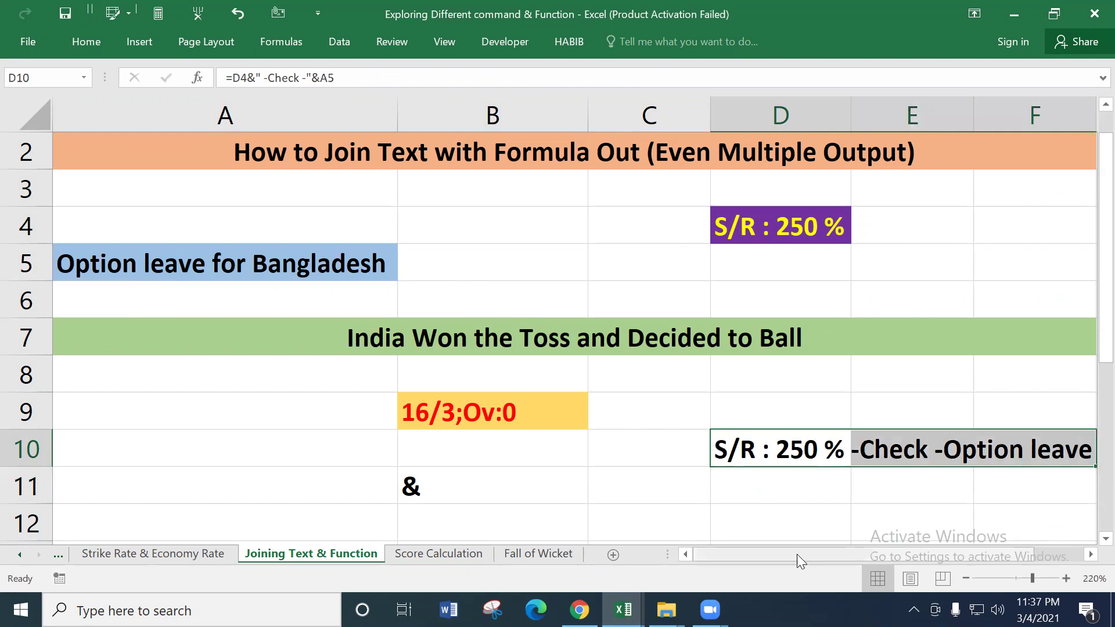
pyautogui.keyDown('ctrl'); pyautogui.scroll(-1, 709, 531); pyautogui.keyUp('ctrl')
pyautogui.keyDown('ctrl'); pyautogui.scroll(-2, 711, 500); pyautogui.keyUp('ctrl')
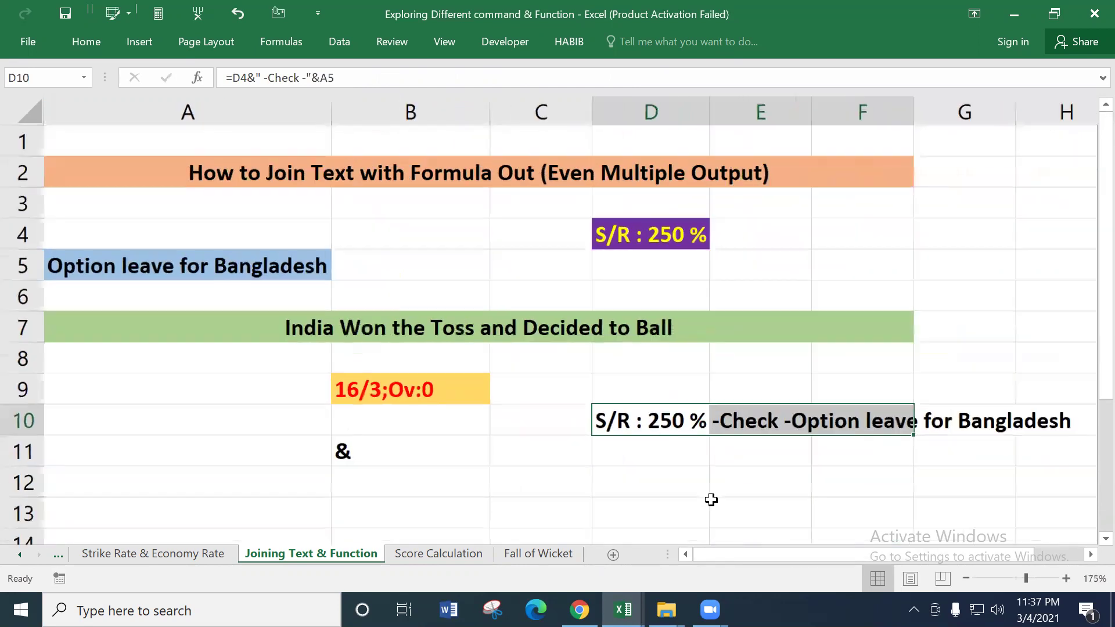
pyautogui.click(627, 449)
pyautogui.moveTo(642, 406); pyautogui.dragTo(1023, 406)
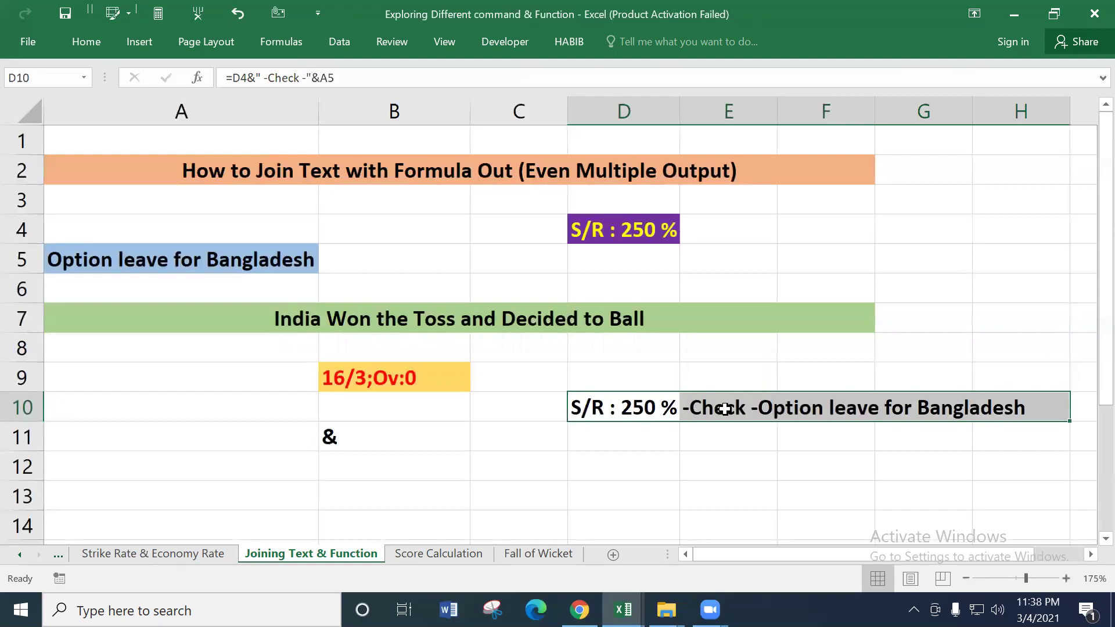
pyautogui.click(725, 409)
pyautogui.write('-Check -')
pyautogui.press('Return')
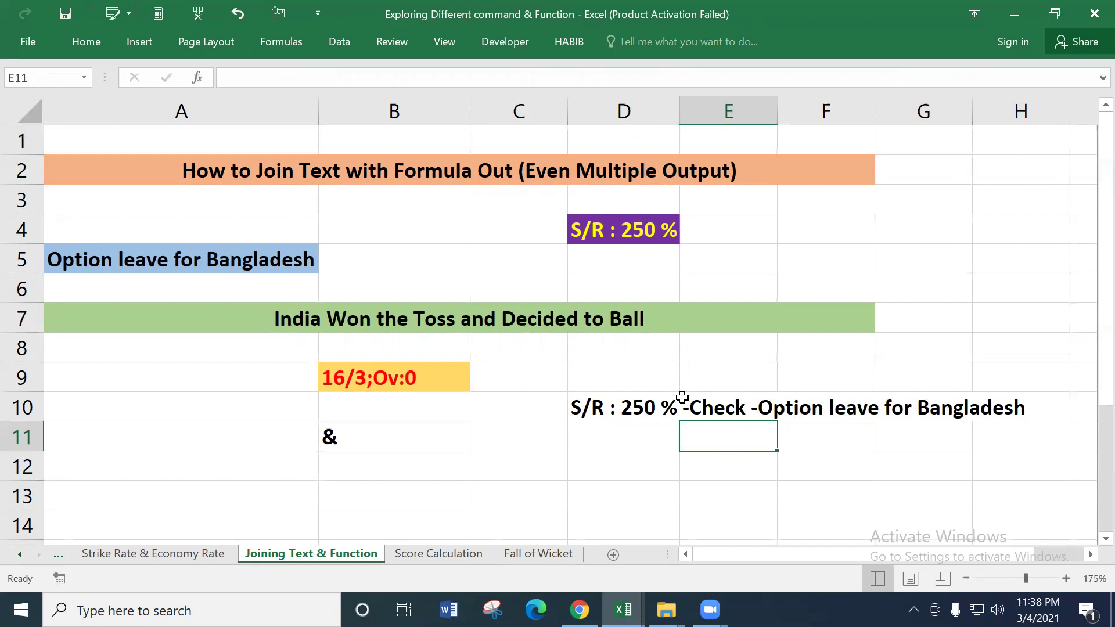
# Append &CHAR(10)& with a "Score:" label and the B9 live score to D10's formula
pyautogui.click(575, 407)
pyautogui.click(359, 76)
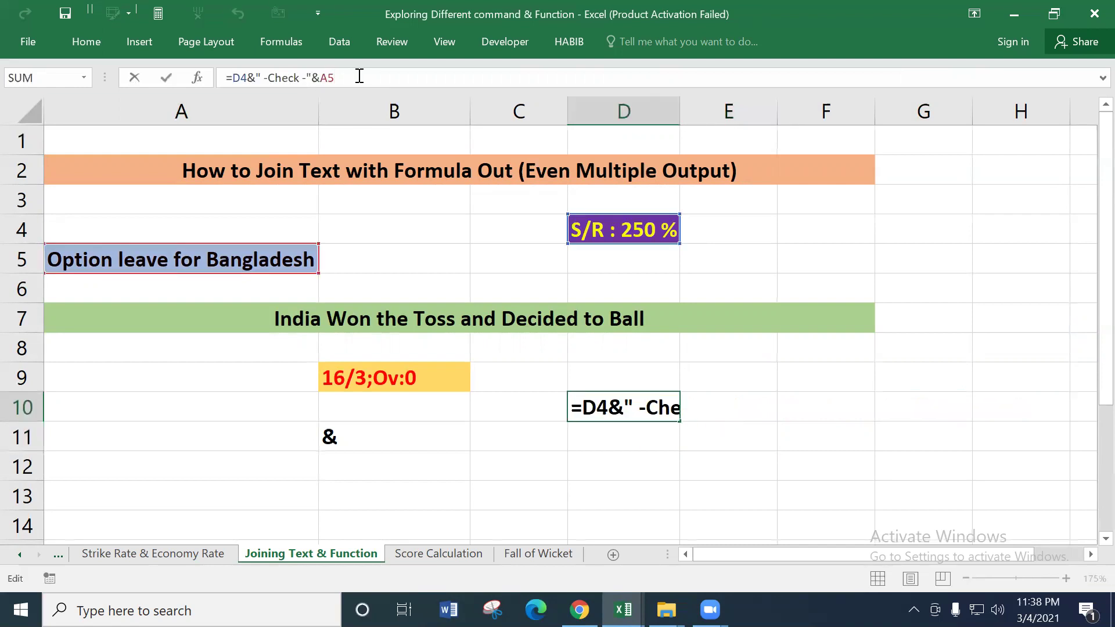
pyautogui.write('&')
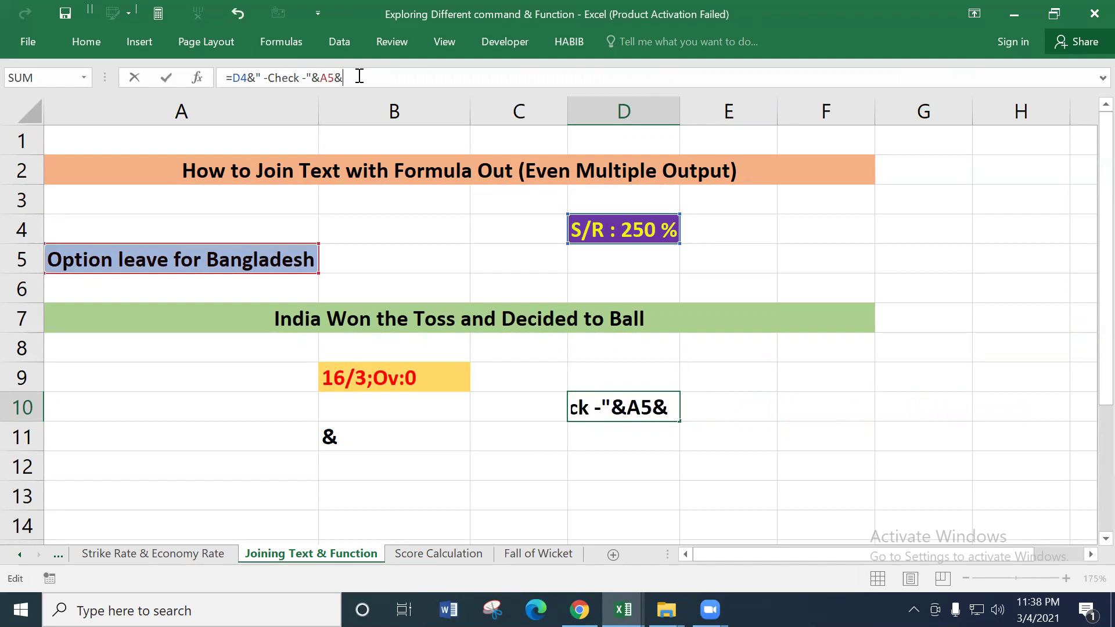
pyautogui.write('char')
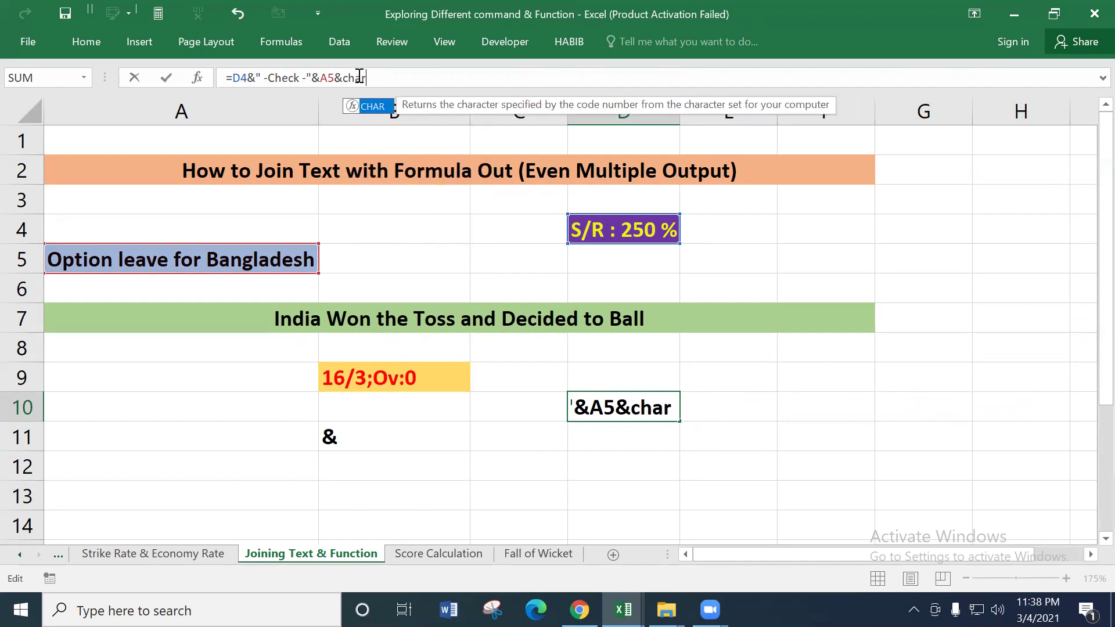
pyautogui.write('(10')
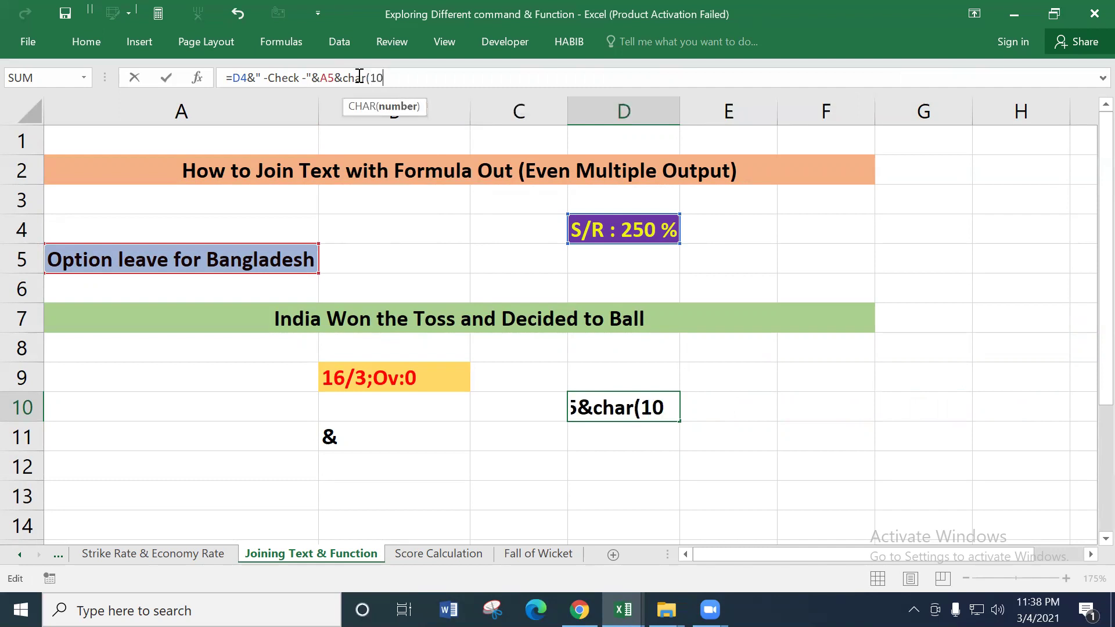
pyautogui.write(')&')
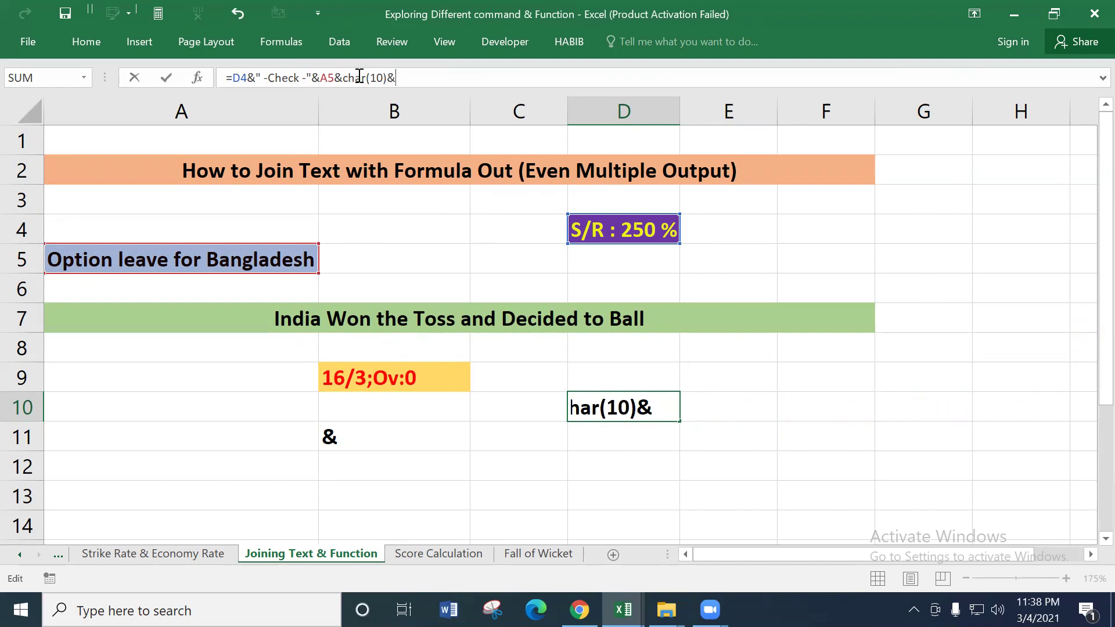
pyautogui.click(360, 382)
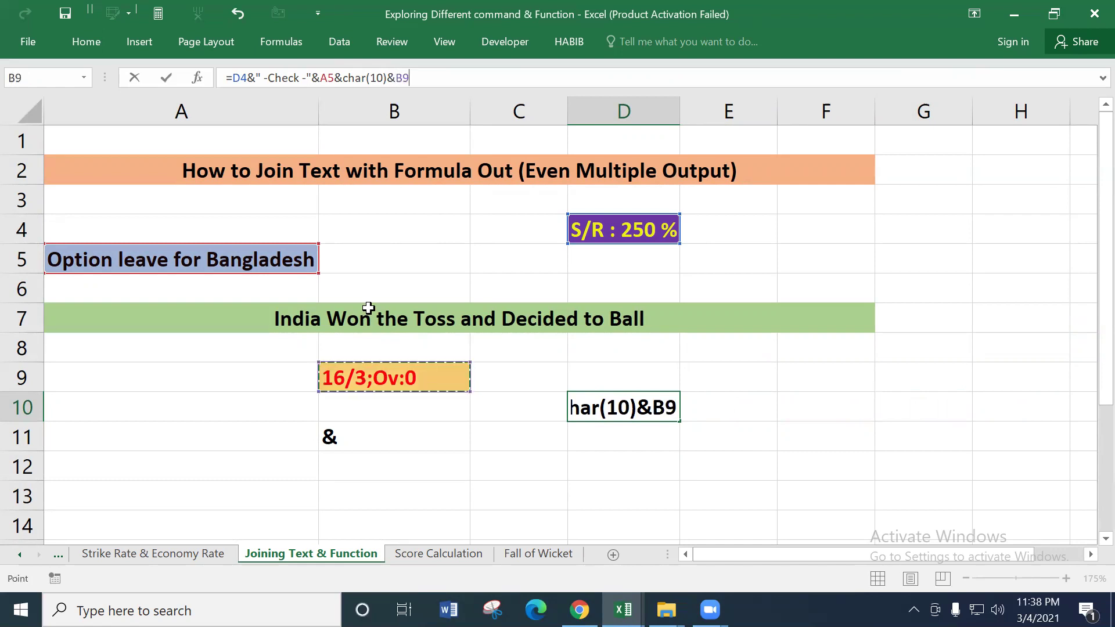
pyautogui.click(398, 77)
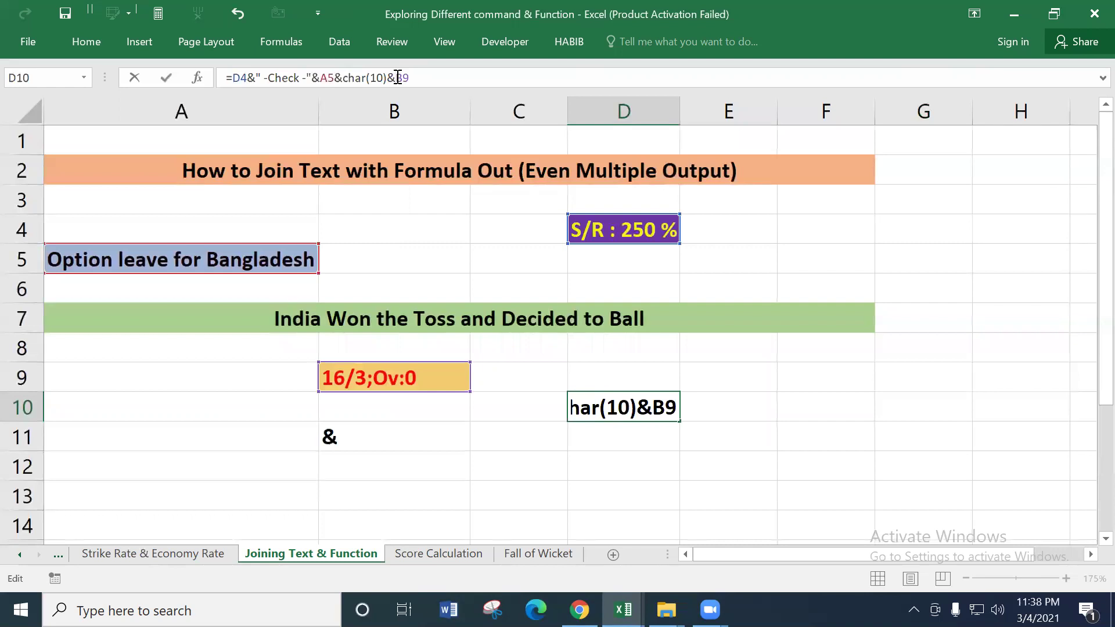
pyautogui.write('"S')
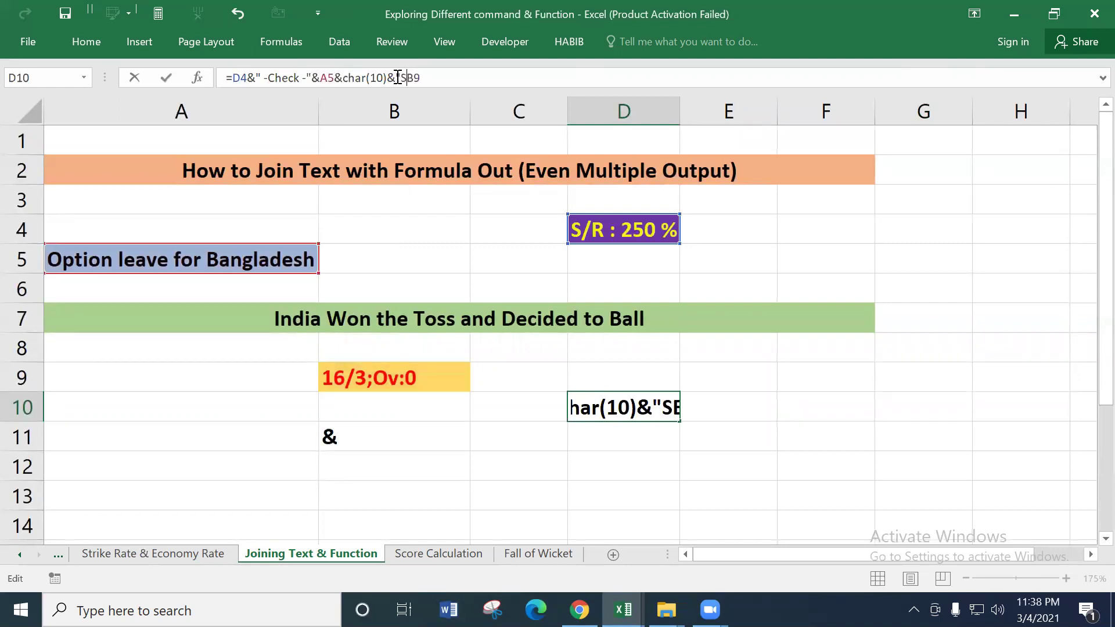
pyautogui.write('cor')
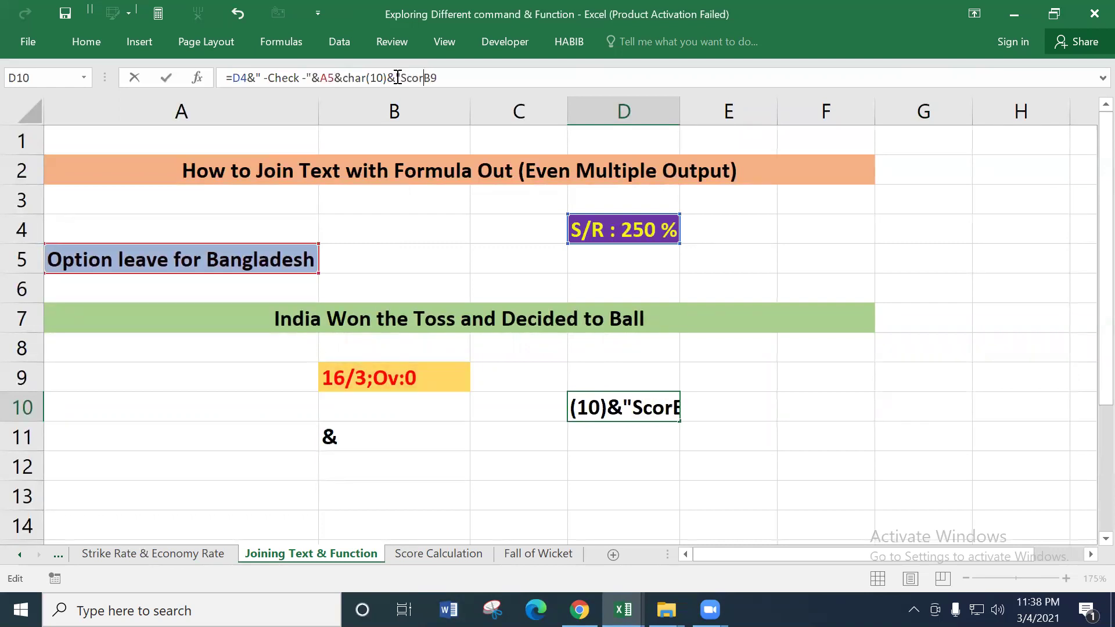
pyautogui.write('e"&')
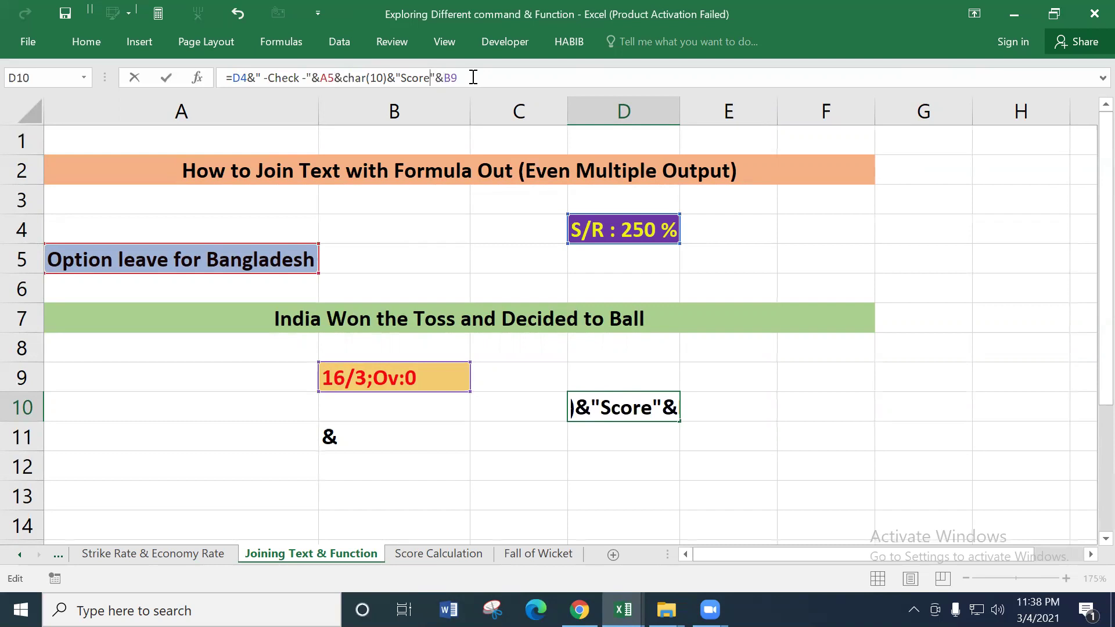
pyautogui.write(':')
pyautogui.click(403, 78)
# Commit D10's formula and AutoFit column D, then narrow it slightly
pyautogui.press('Return')
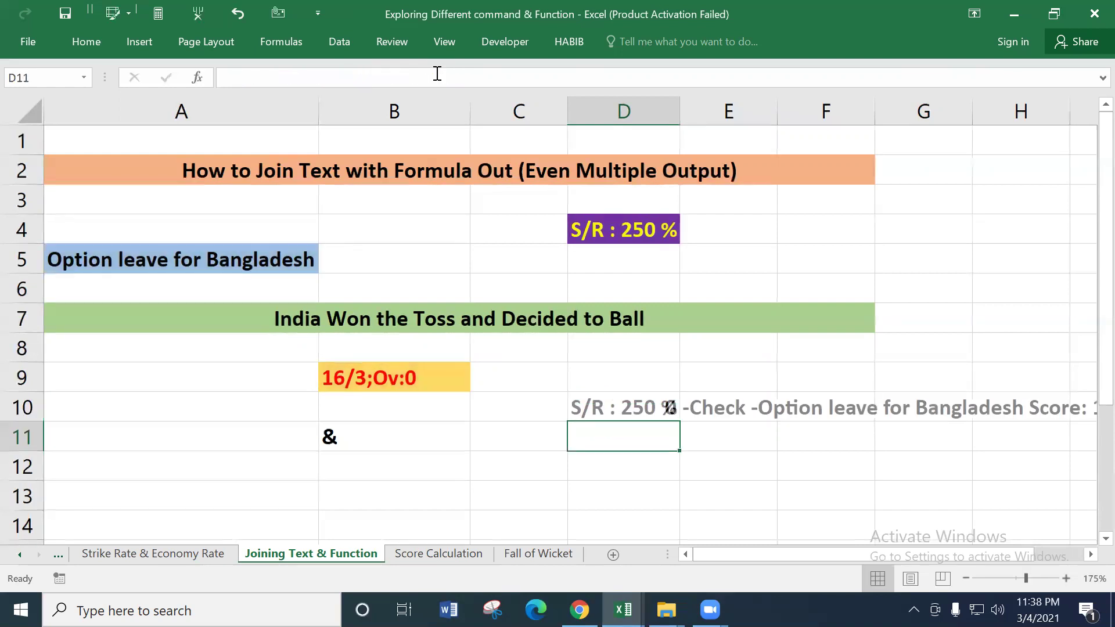
pyautogui.click(584, 402)
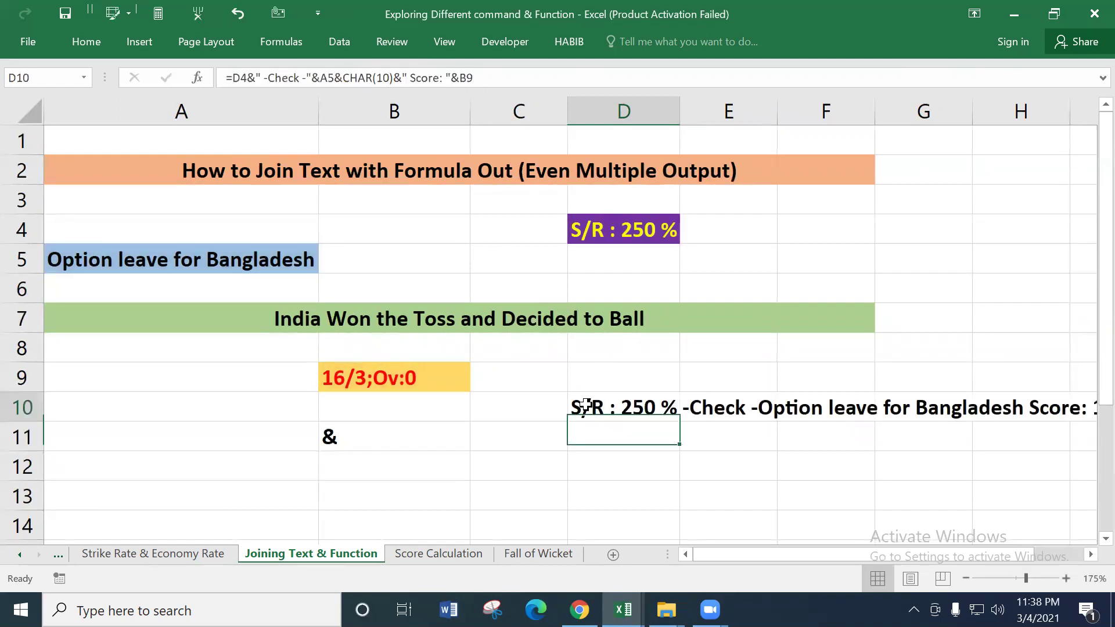
pyautogui.doubleClick(679, 113)
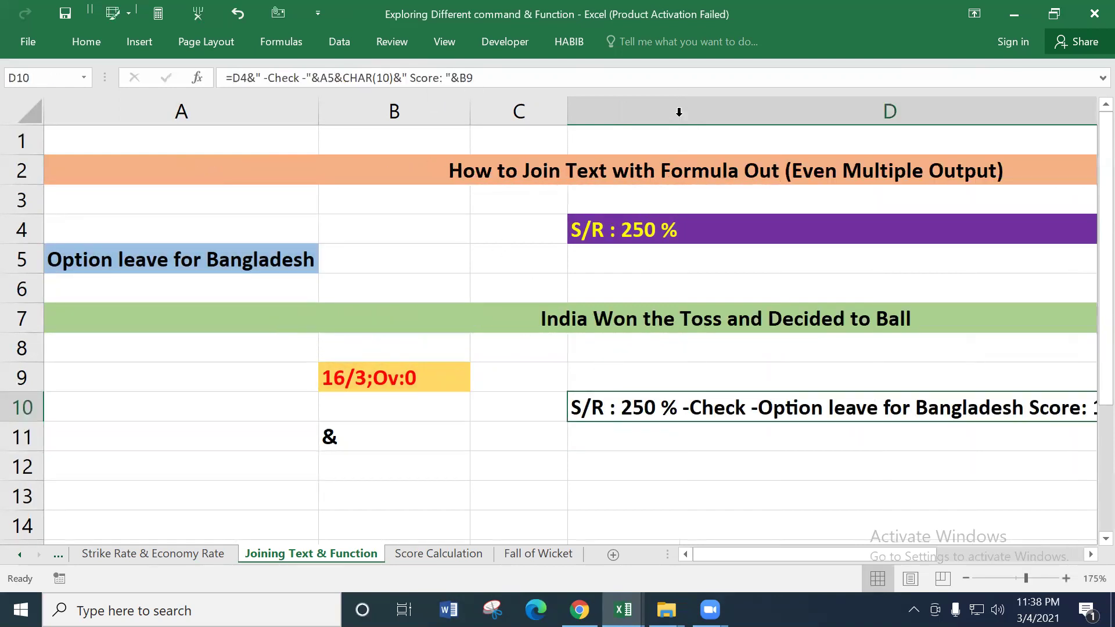
pyautogui.moveTo(750, 557); pyautogui.dragTo(830, 552)
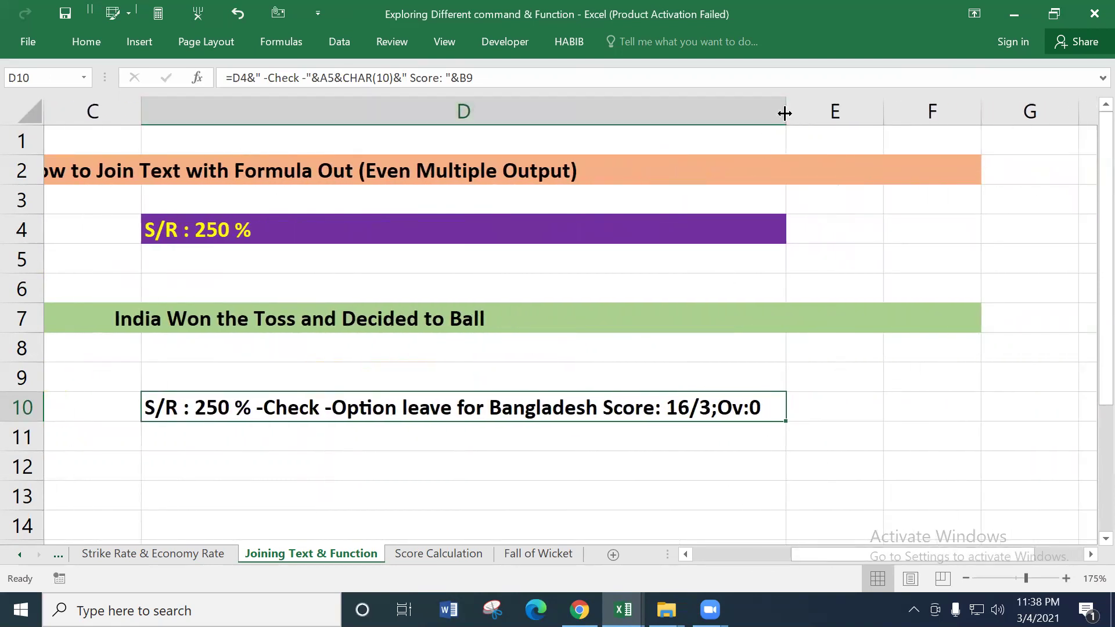
pyautogui.moveTo(785, 114); pyautogui.dragTo(782, 113)
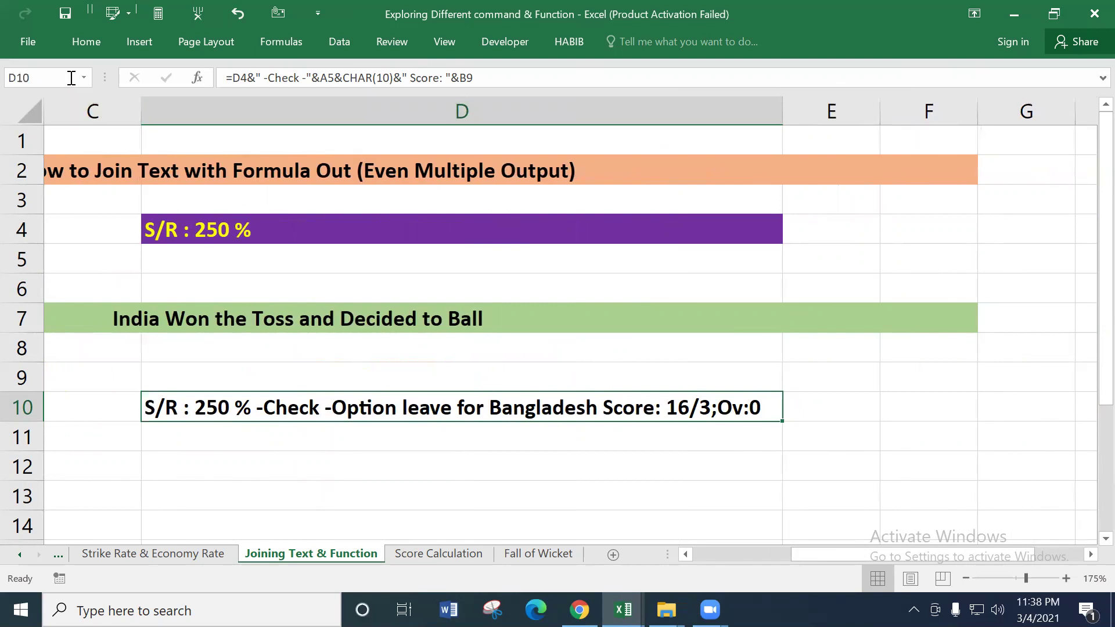
# Apply Wrap Text to D10 so the score drops to a second line
pyautogui.click(83, 42)
pyautogui.click(419, 72)
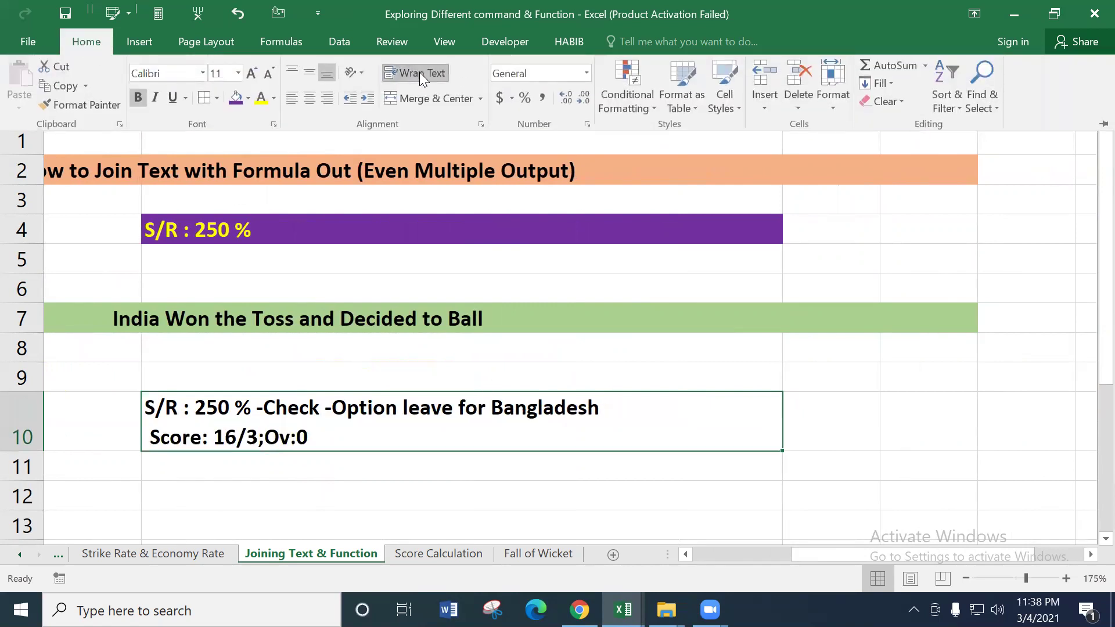
pyautogui.click(202, 423)
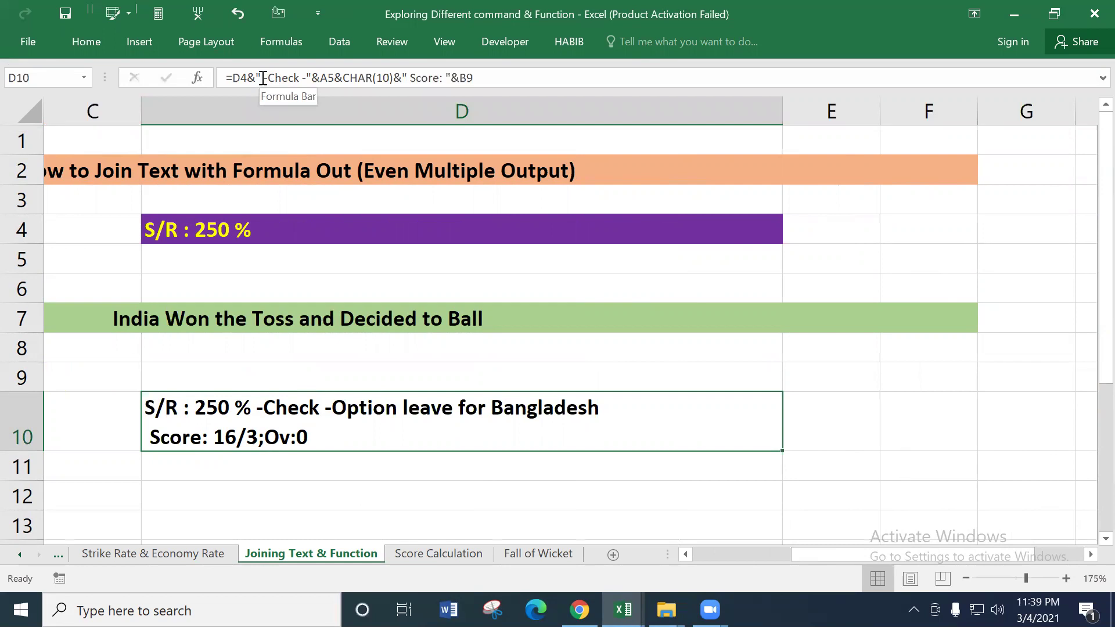
# Insert CHAR(10)& before A5 in D10's formula and make row 10 tall enough for three lines
pyautogui.click(320, 75)
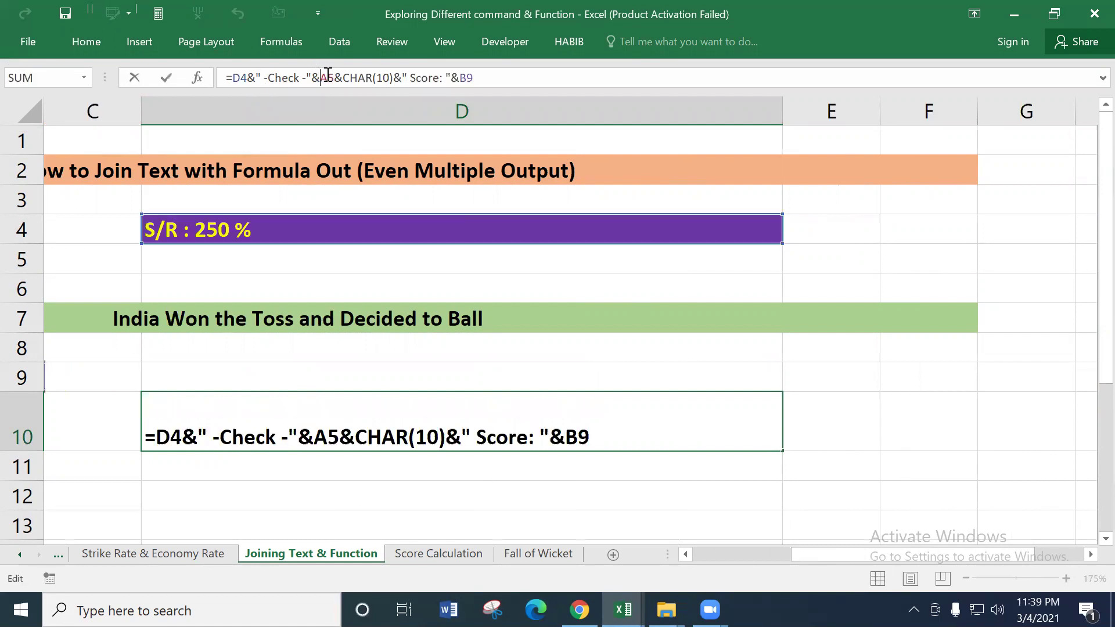
pyautogui.write('s')
pyautogui.press('BackSpace')
pyautogui.write('char(10)')
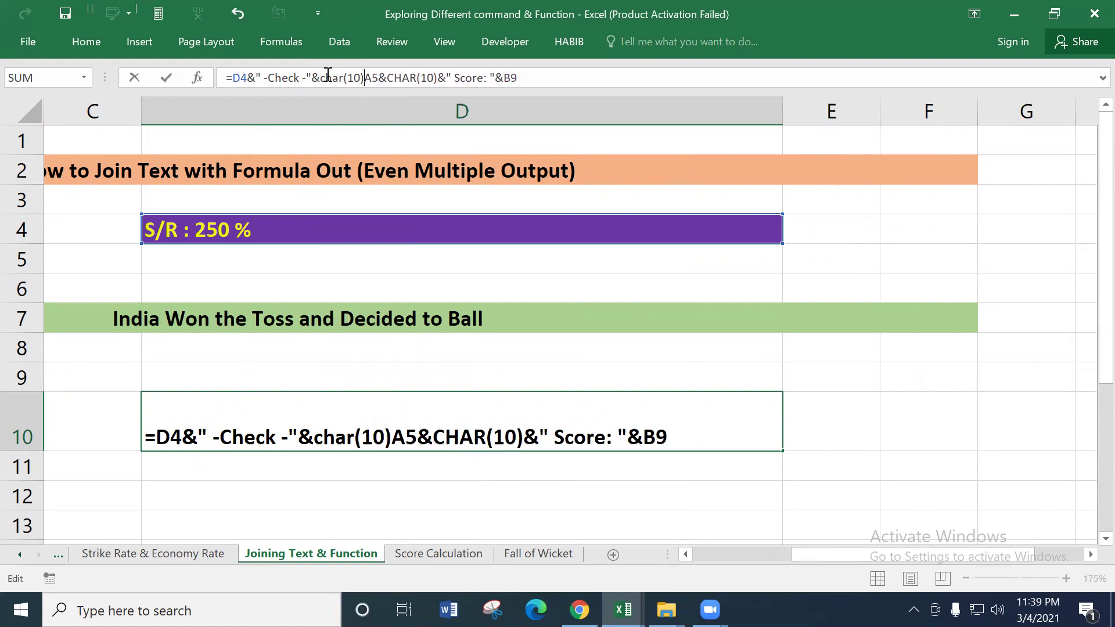
pyautogui.write('&')
pyautogui.press('Return')
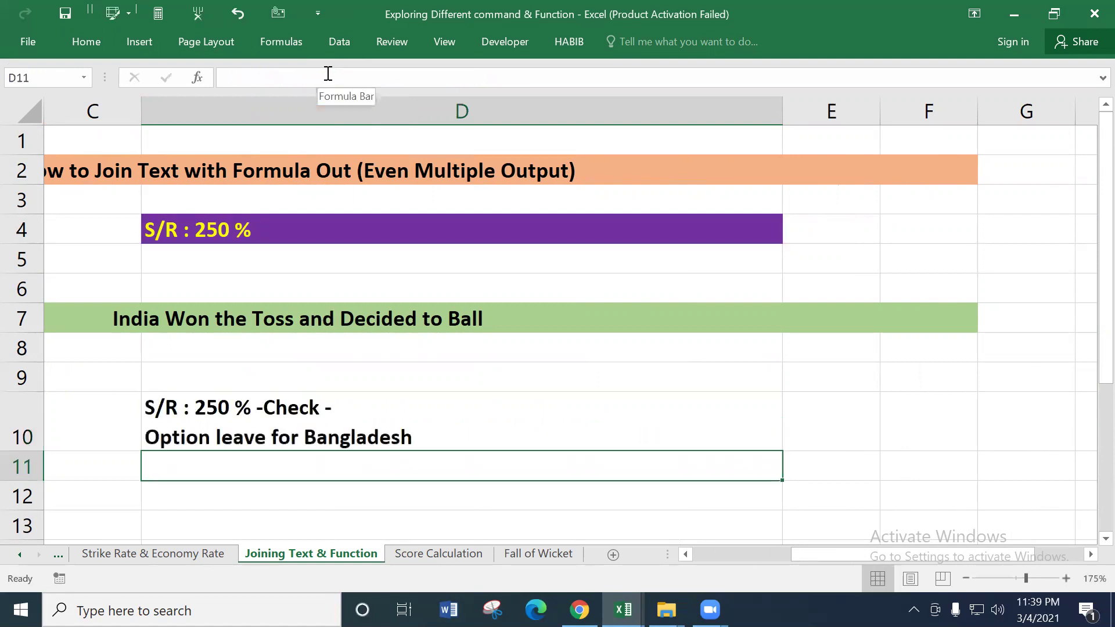
pyautogui.click(172, 427)
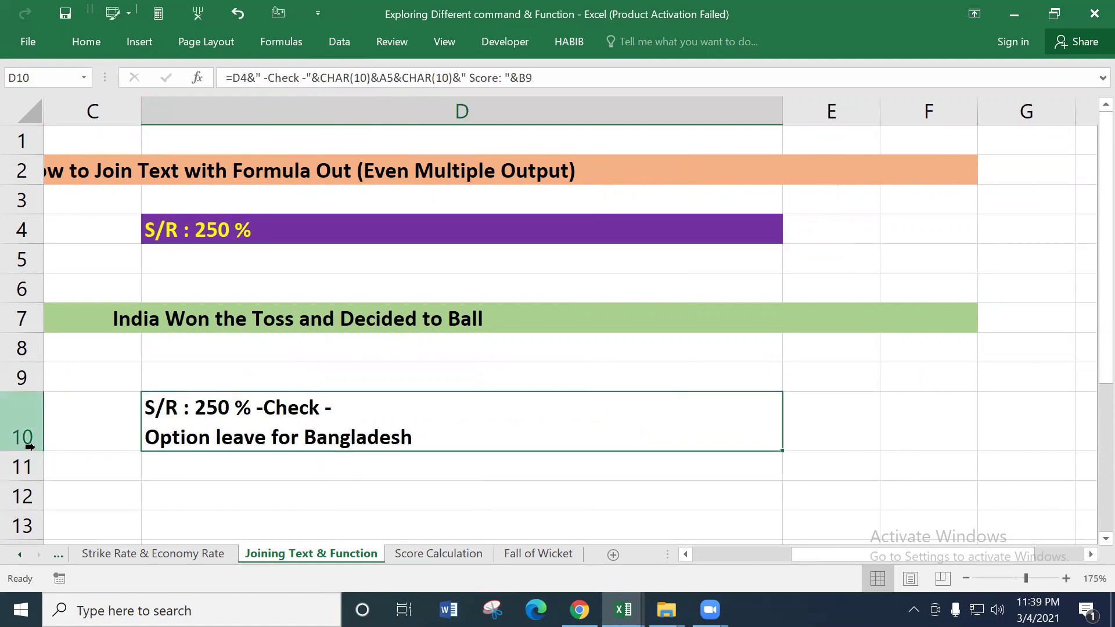
pyautogui.moveTo(29, 451); pyautogui.dragTo(31, 509)
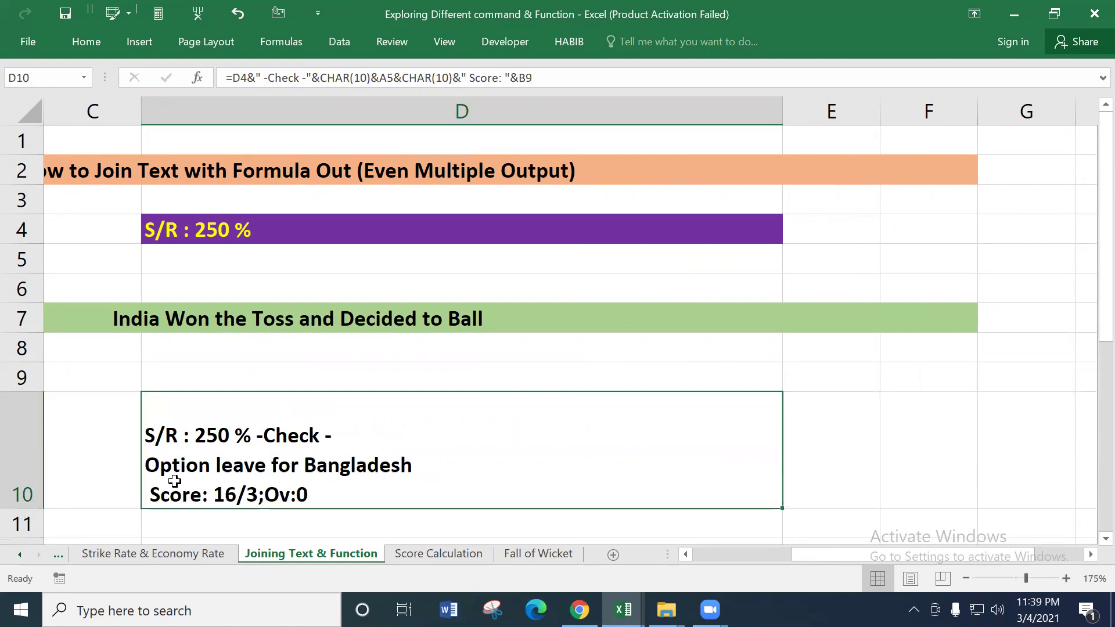
# Middle-align D10's three-line text vertically while keeping it left-aligned
pyautogui.click(89, 44)
pyautogui.click(308, 99)
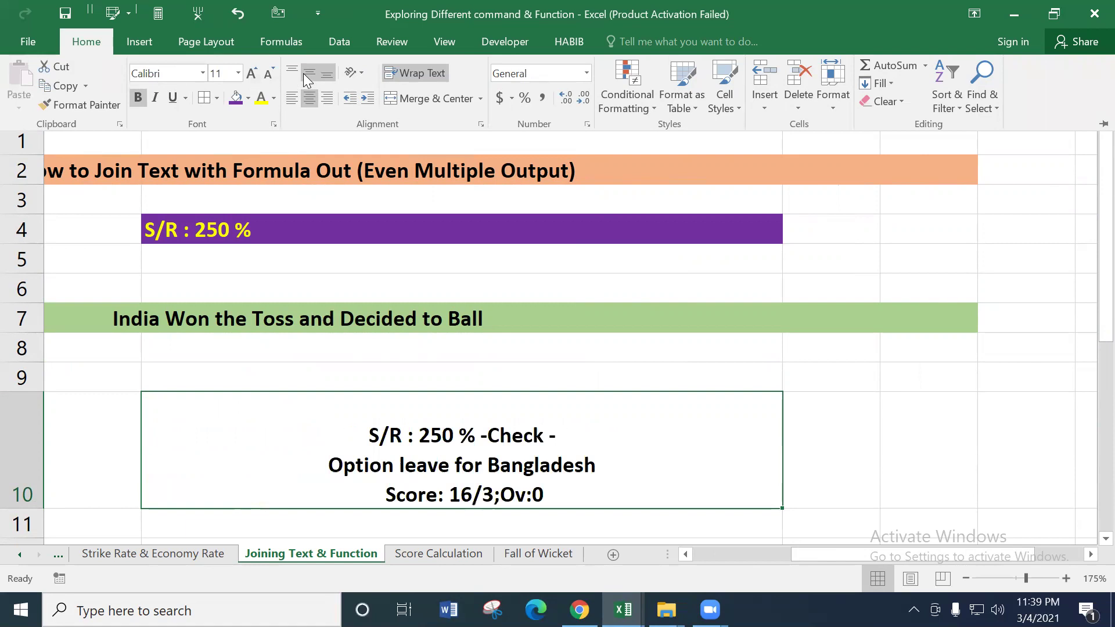
pyautogui.click(309, 72)
pyautogui.click(290, 99)
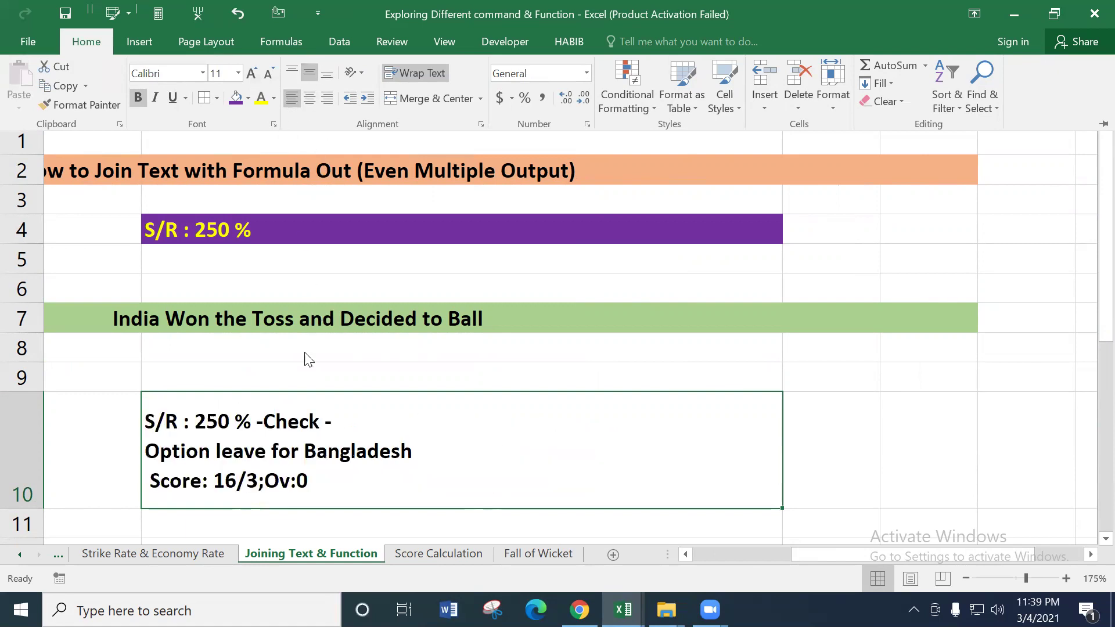
pyautogui.click(249, 411)
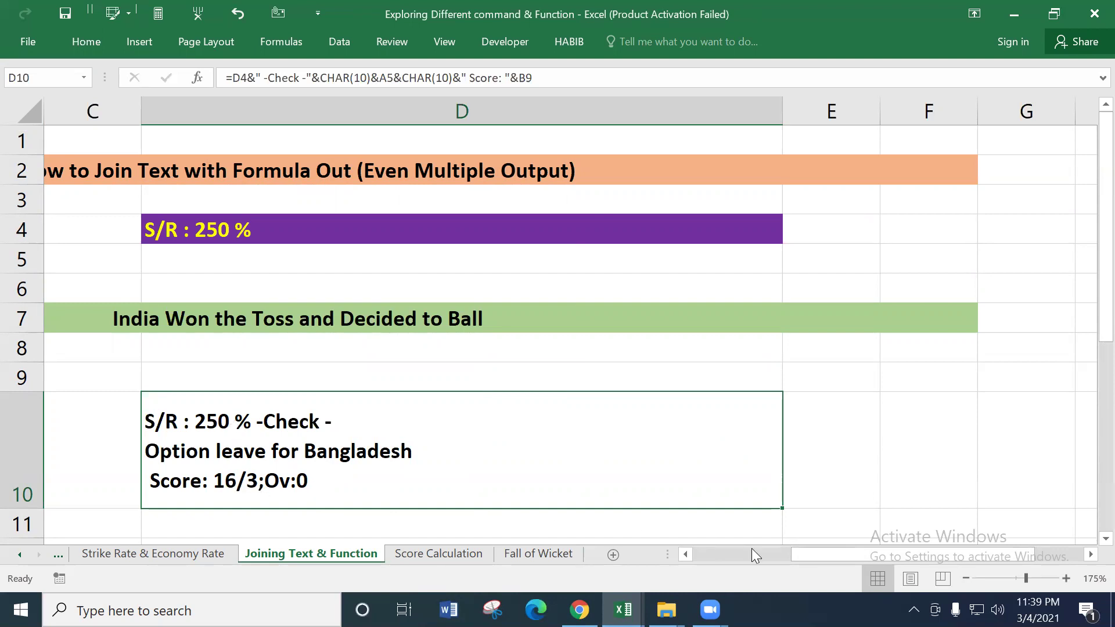
pyautogui.moveTo(810, 553); pyautogui.dragTo(694, 554)
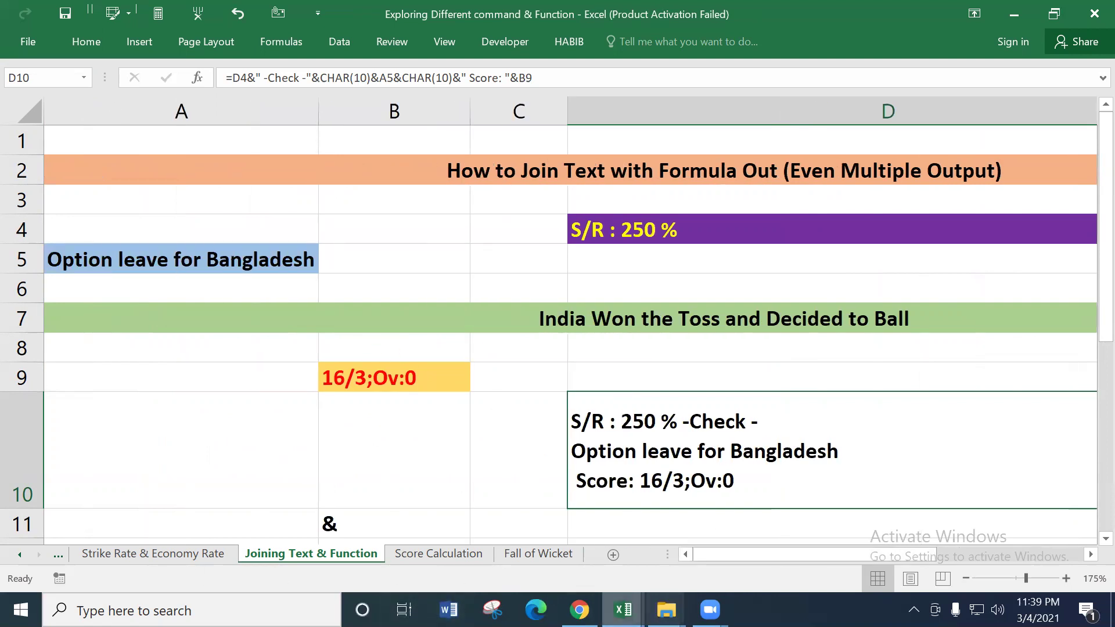
# In the cricket workbook, enter a score of 4 for Ball-9 in D11
pyautogui.click(511, 563)
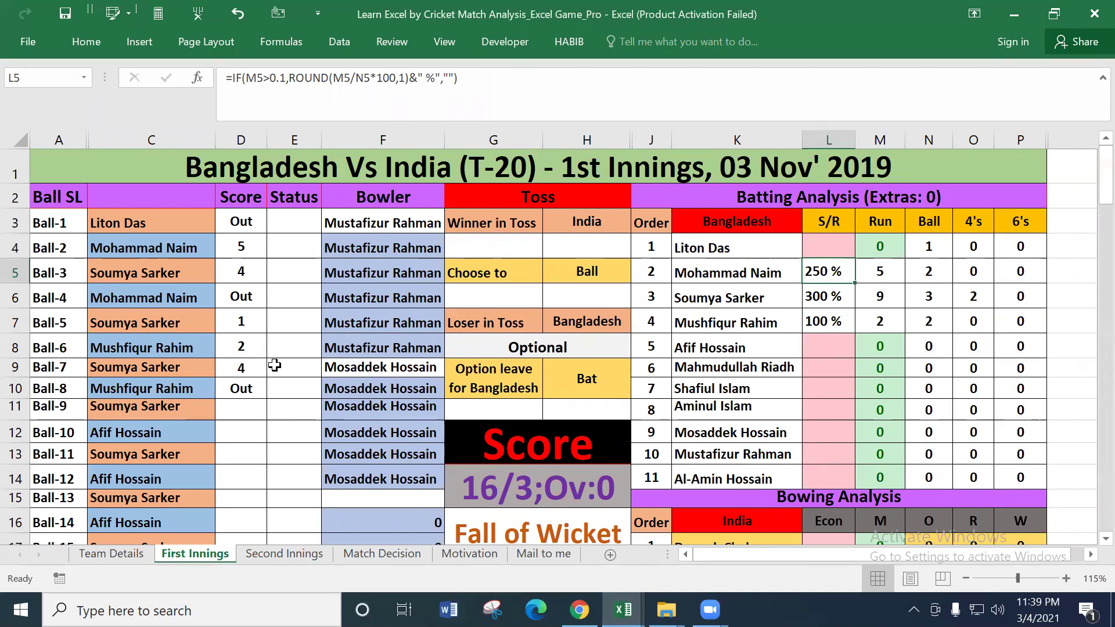
pyautogui.click(242, 407)
pyautogui.write('4')
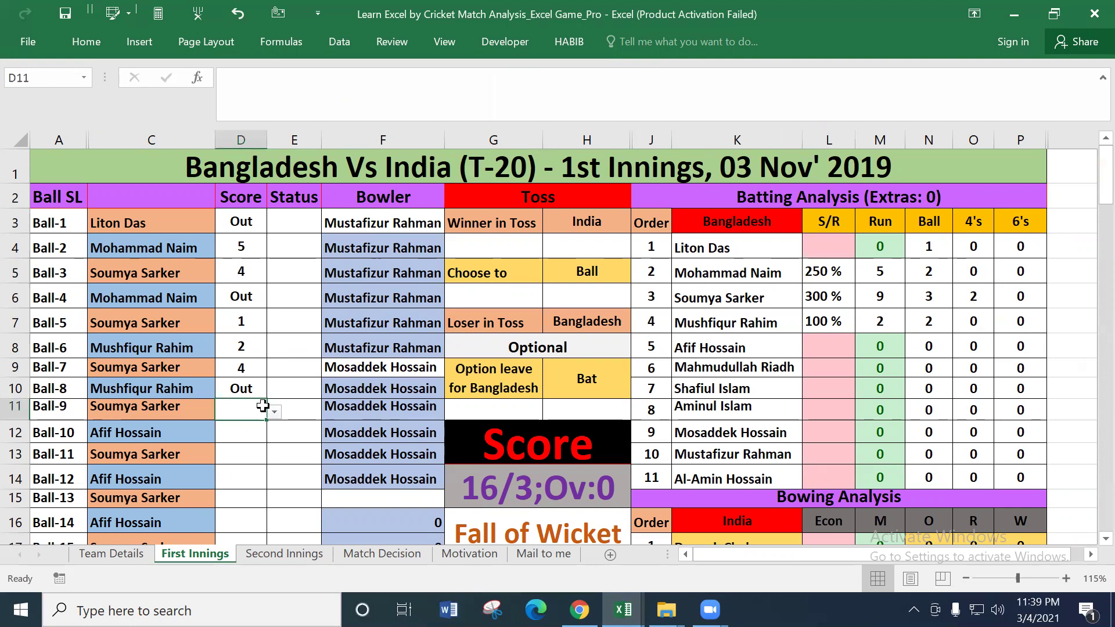
pyautogui.press('Return')
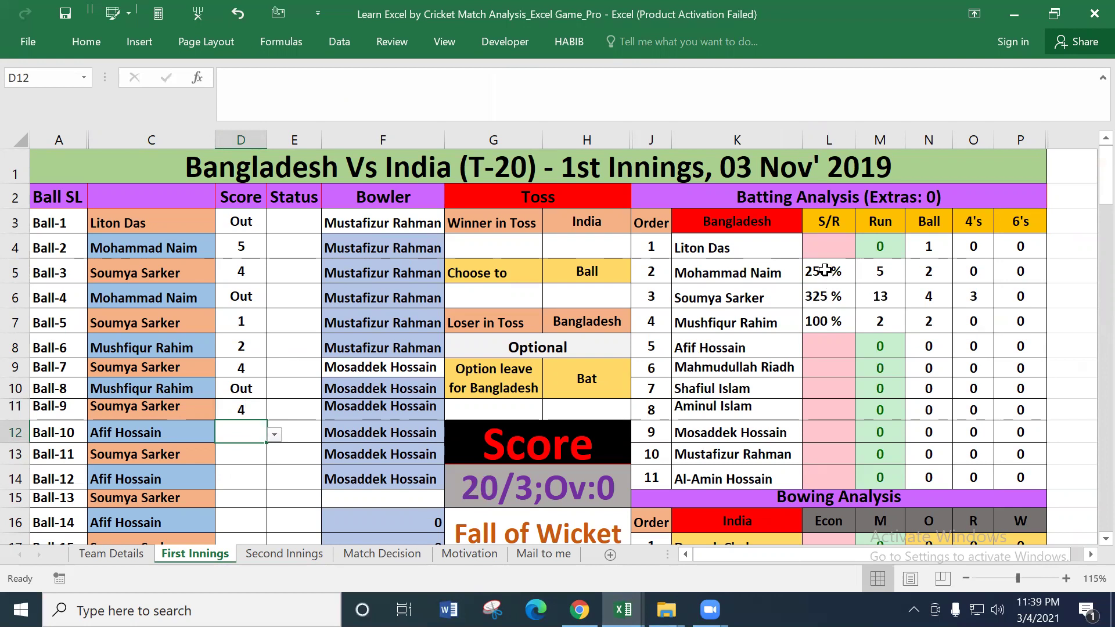
# Change Ball-2's score in D4 from 5 to 4, then return to the text-joining workbook
pyautogui.click(242, 250)
pyautogui.doubleClick(242, 250)
pyautogui.press('Delete')
pyautogui.write('4')
pyautogui.press('Return')
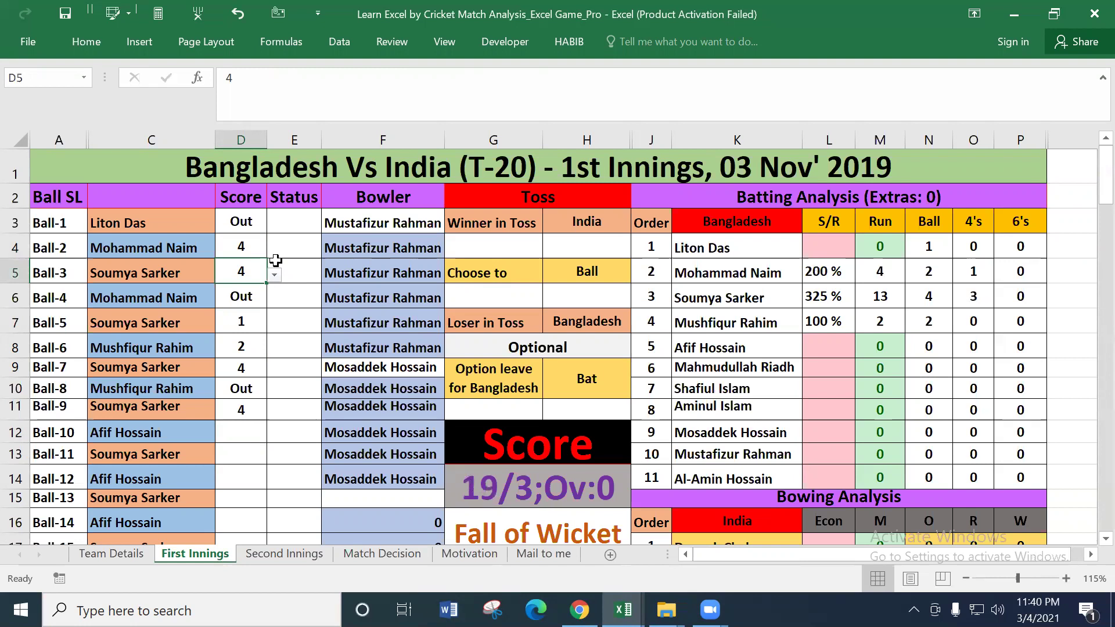
pyautogui.click(825, 272)
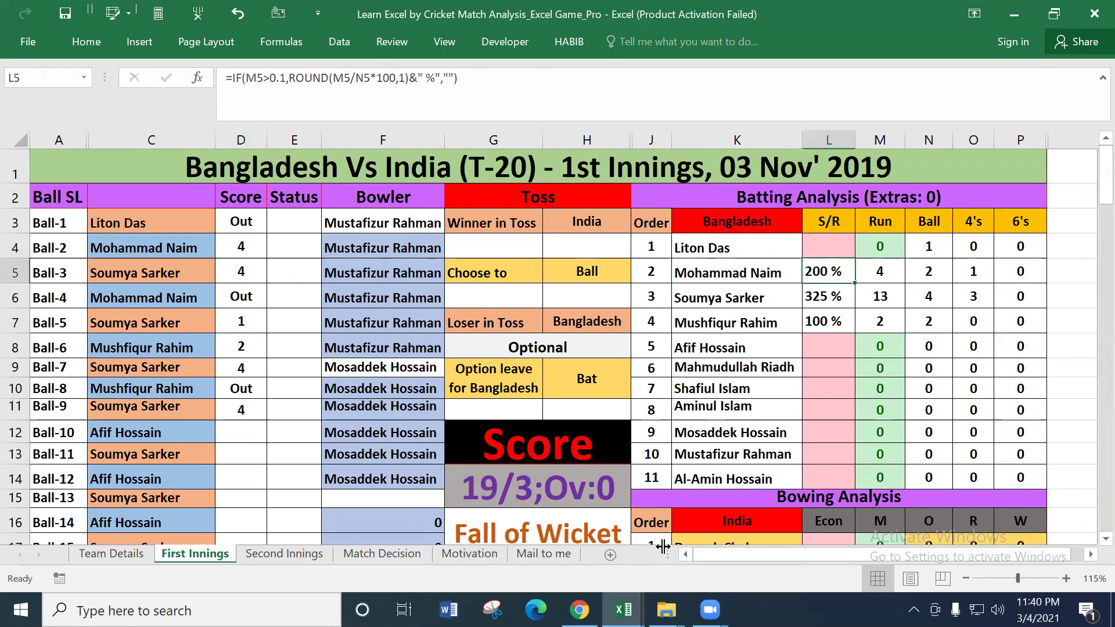
pyautogui.moveTo(623, 610)
pyautogui.click(645, 569)
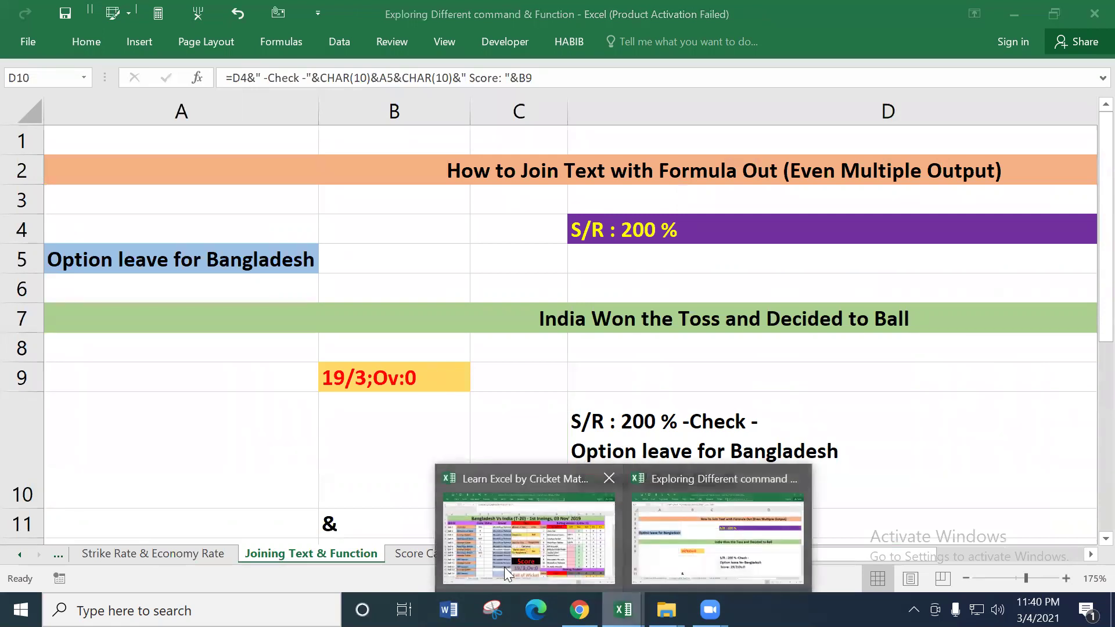
# Choose Bangladesh as toss winner in the cricket workbook's H3 dropdown, then return
pyautogui.click(504, 566)
pyautogui.click(567, 226)
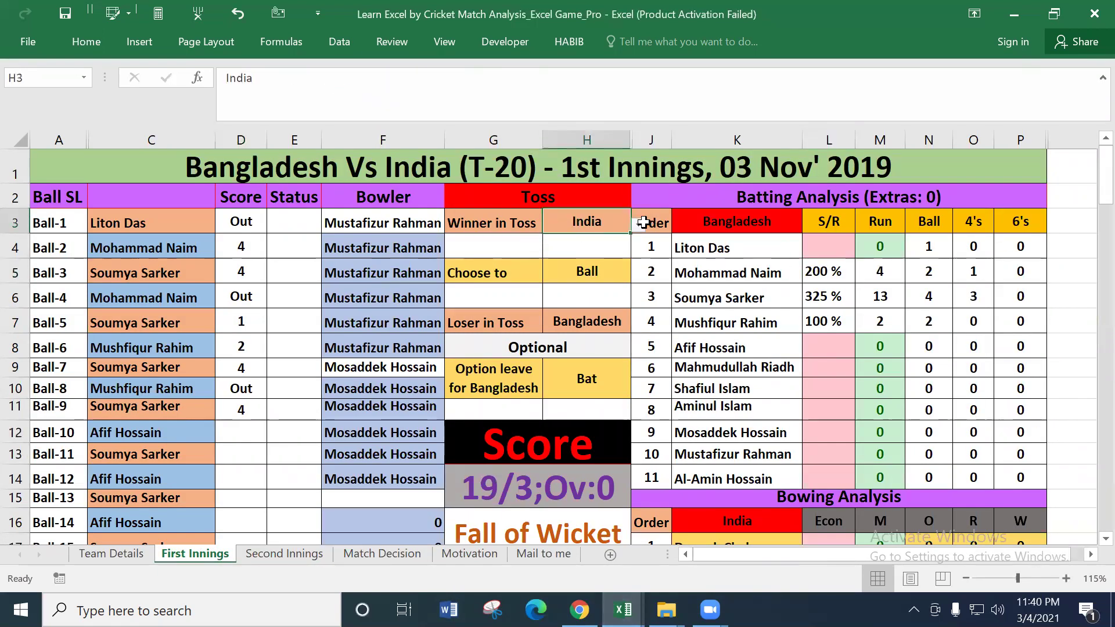
pyautogui.click(638, 224)
pyautogui.click(552, 241)
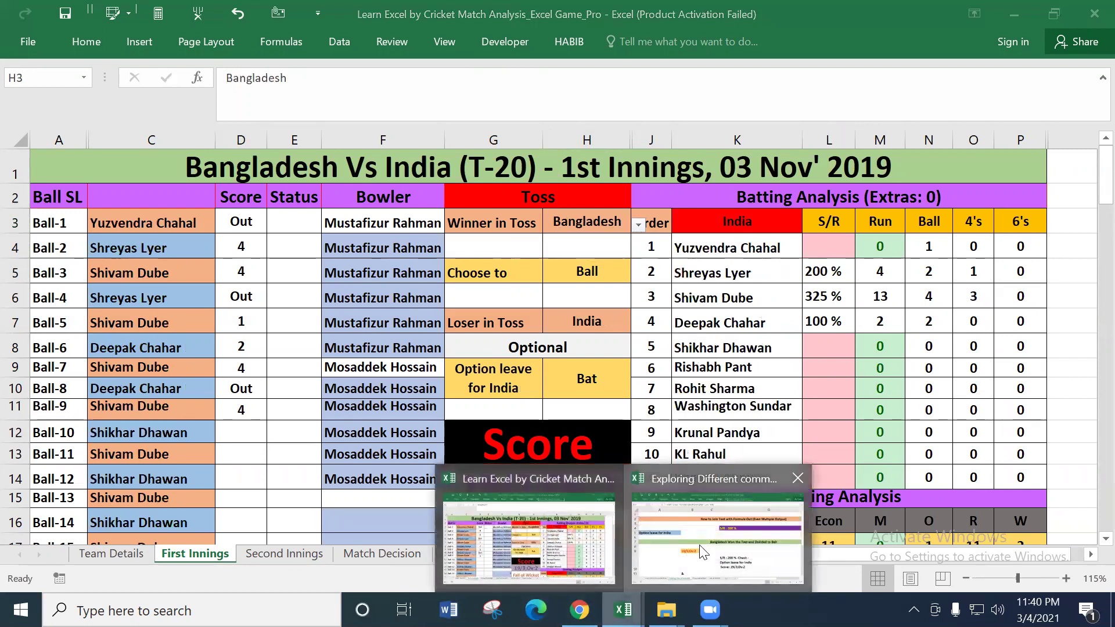
pyautogui.moveTo(623, 611)
pyautogui.click(703, 552)
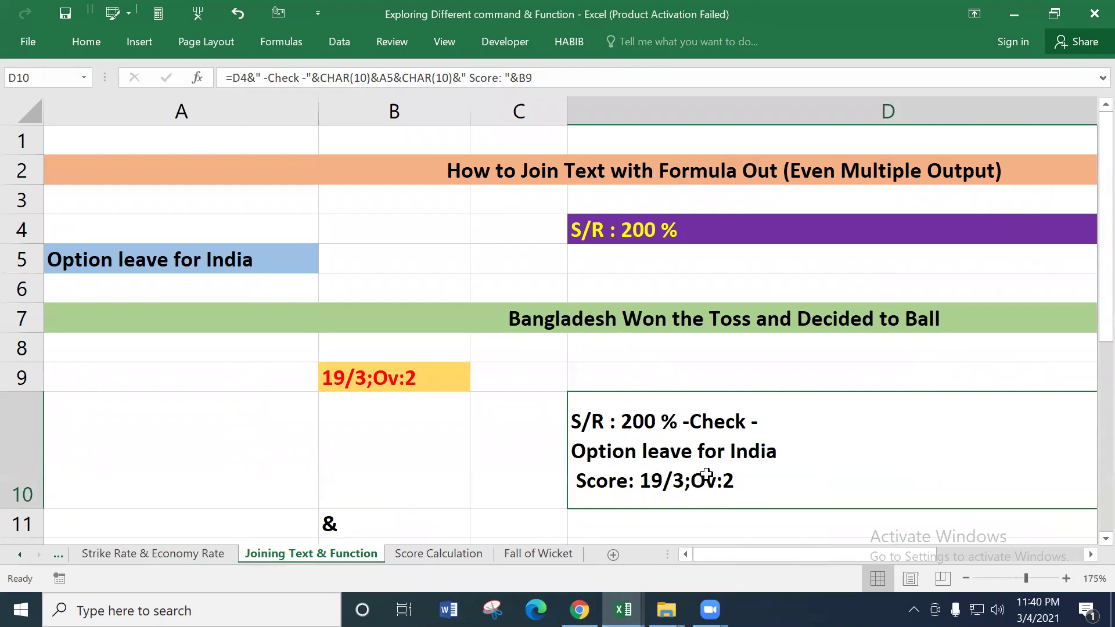